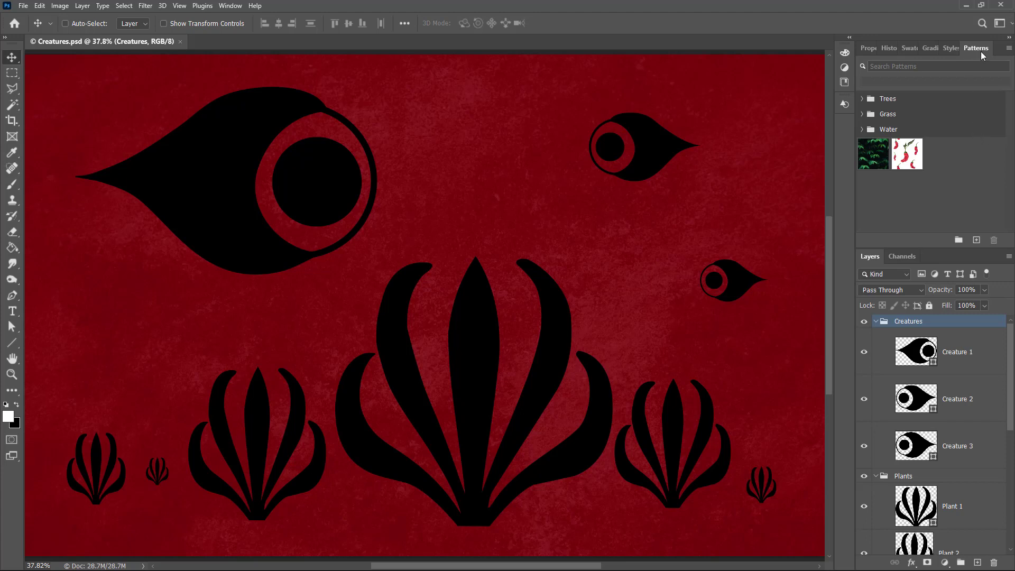
- Load the Legacy Patterns and More collection into the Patterns panel and expand its folders
click(1009, 49)
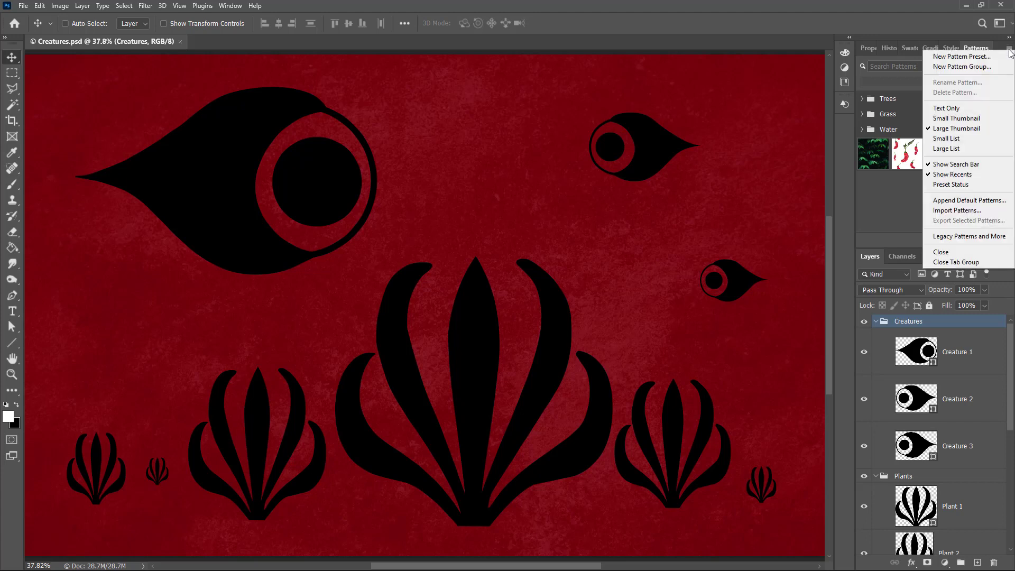
click(985, 240)
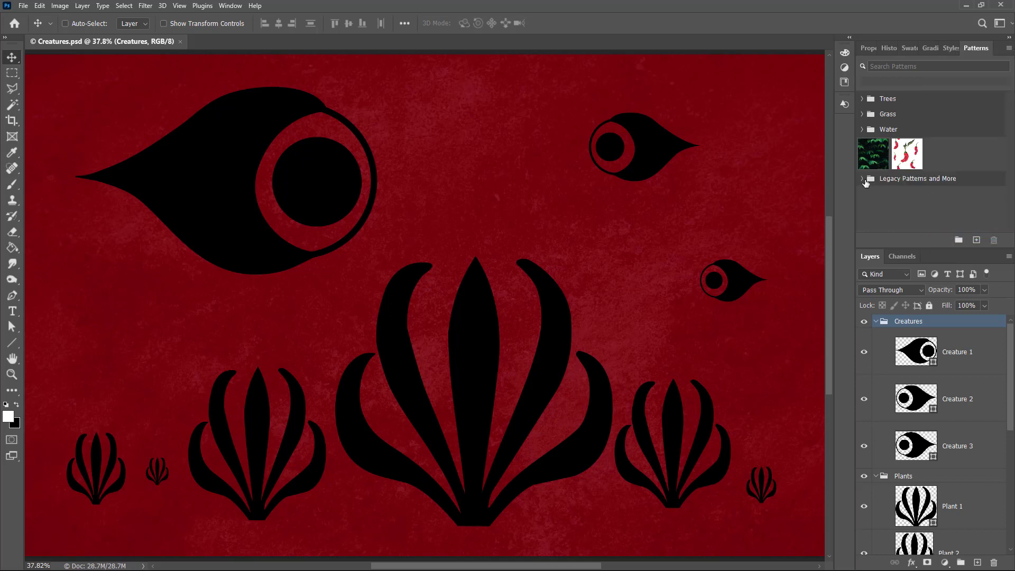
click(862, 179)
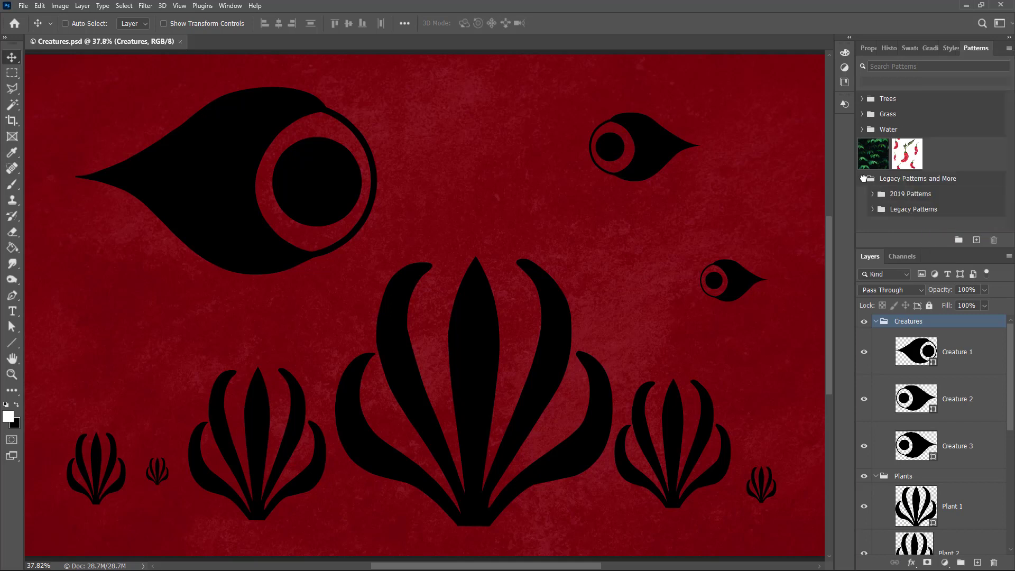
click(872, 209)
- Collapse the Creatures and Plants groups, briefly hiding and reshowing the creatures
click(875, 321)
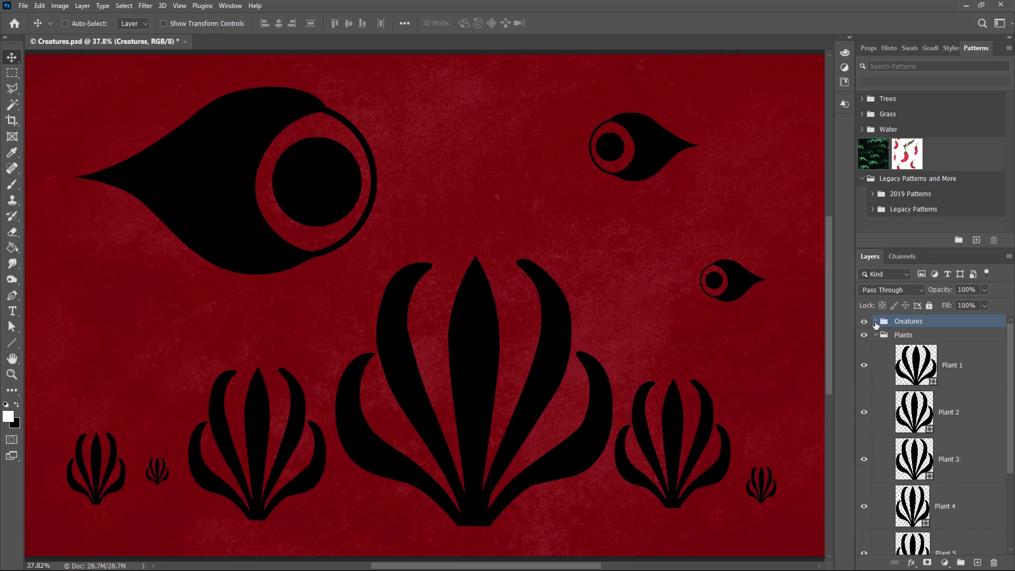
click(875, 335)
click(863, 322)
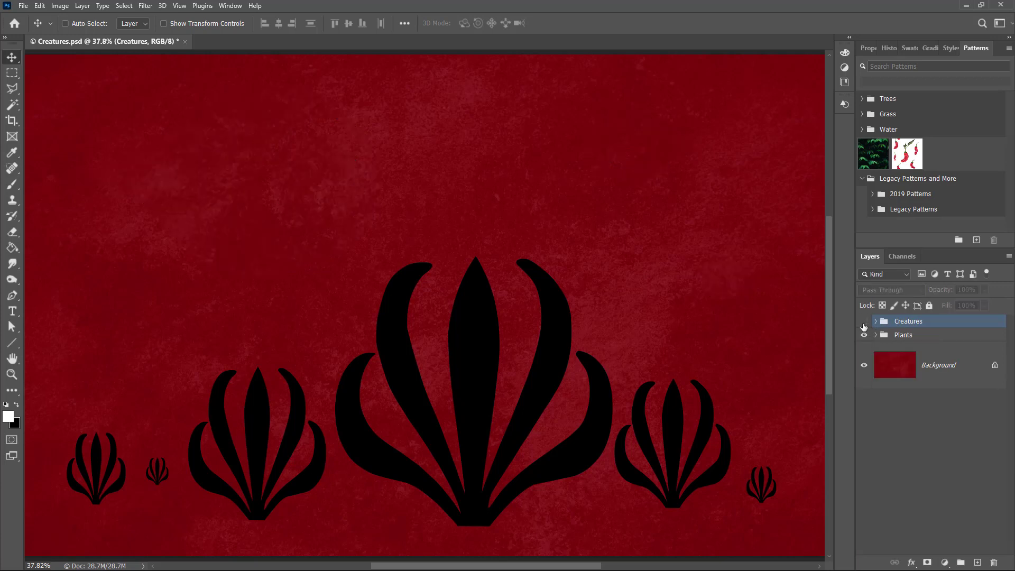
click(863, 335)
click(863, 335)
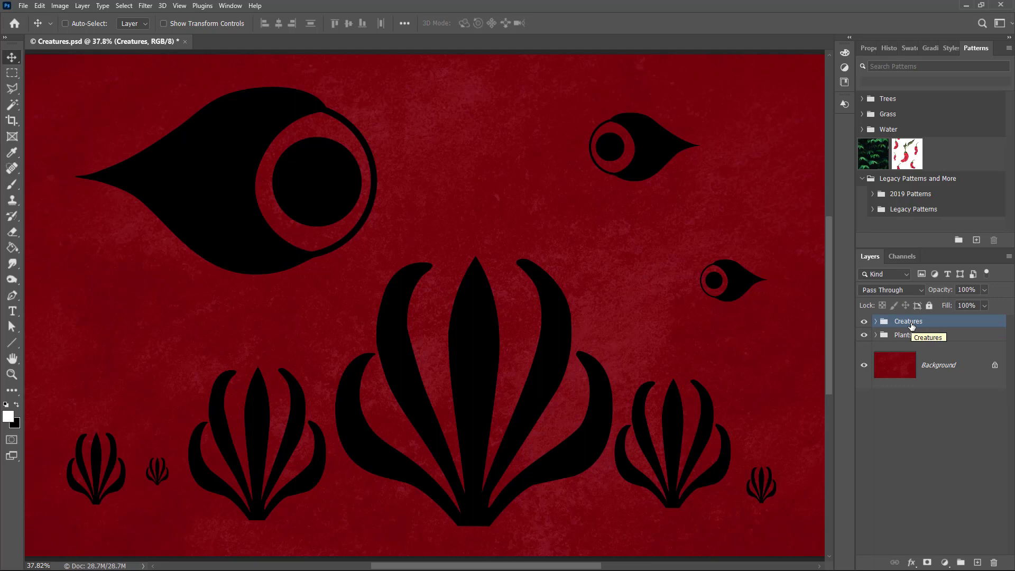
- Give the Creatures group a Pattern Overlay using a grey Artist Surfaces paper texture
double_click(963, 323)
mouse_move(715, 244)
mouse_down()
mouse_move(638, 255)
mouse_move(660, 237)
mouse_up()
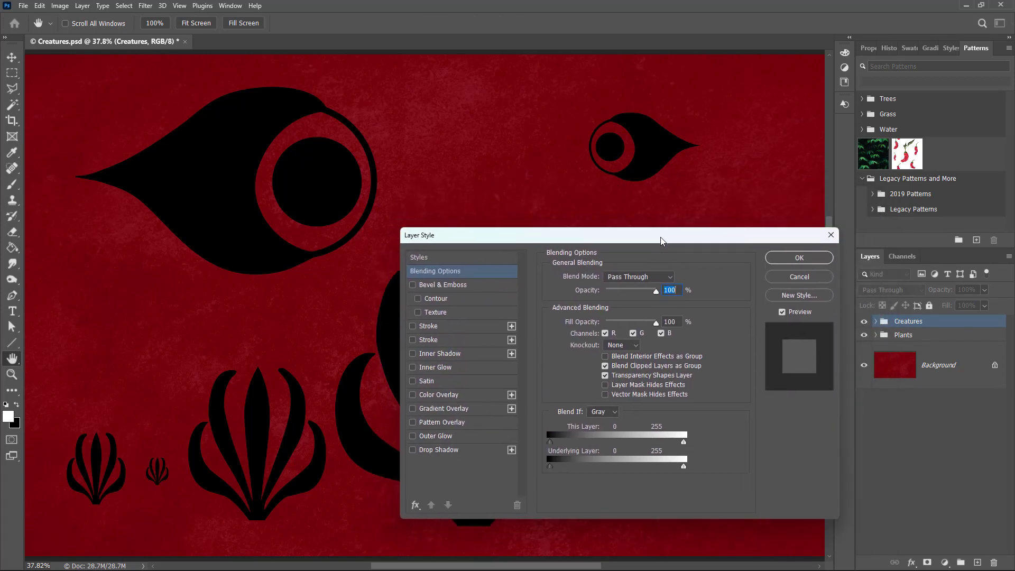
click(442, 423)
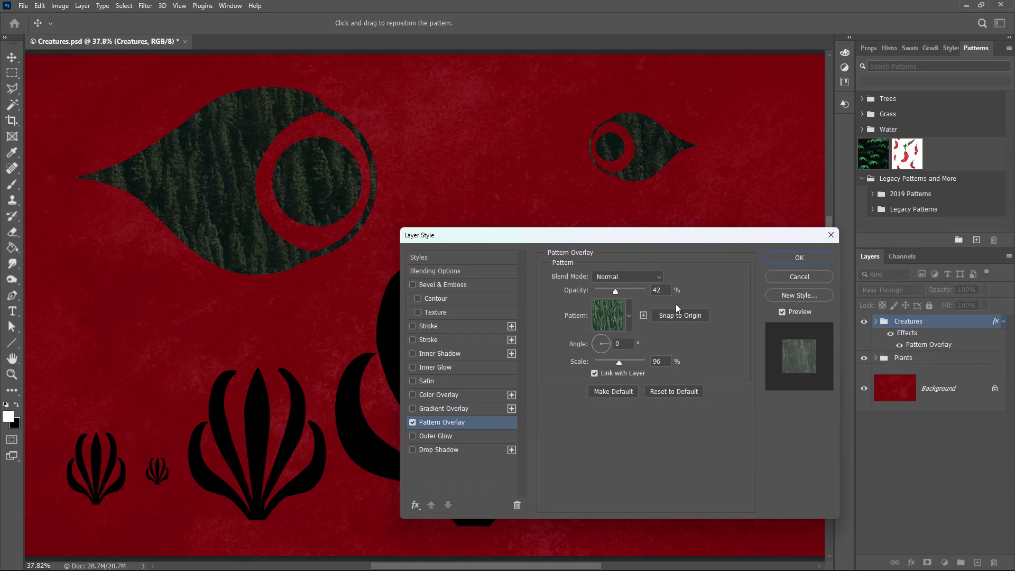
click(628, 316)
scroll(591, 408, down, 2)
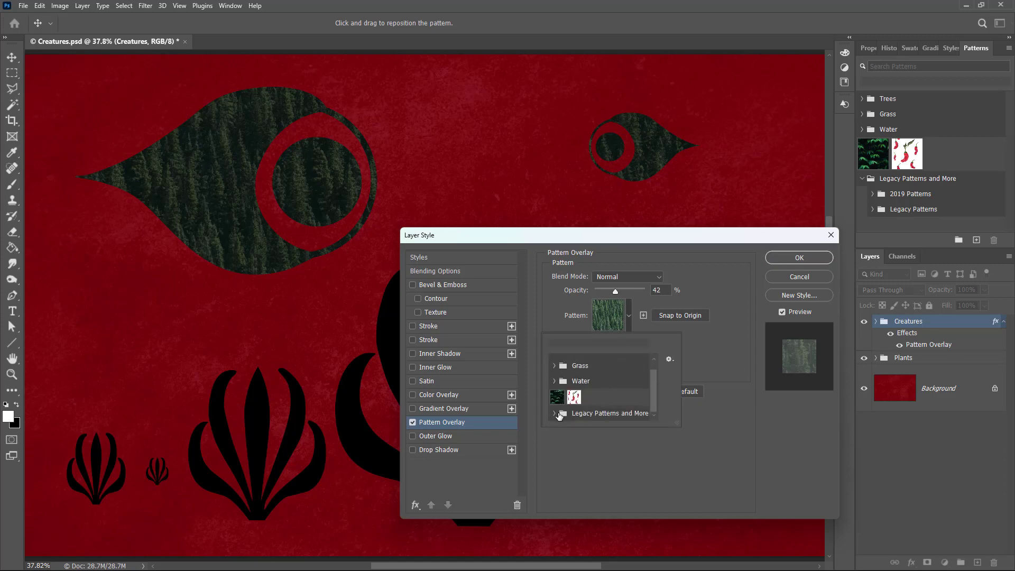
click(592, 408)
scroll(600, 398, down, 2)
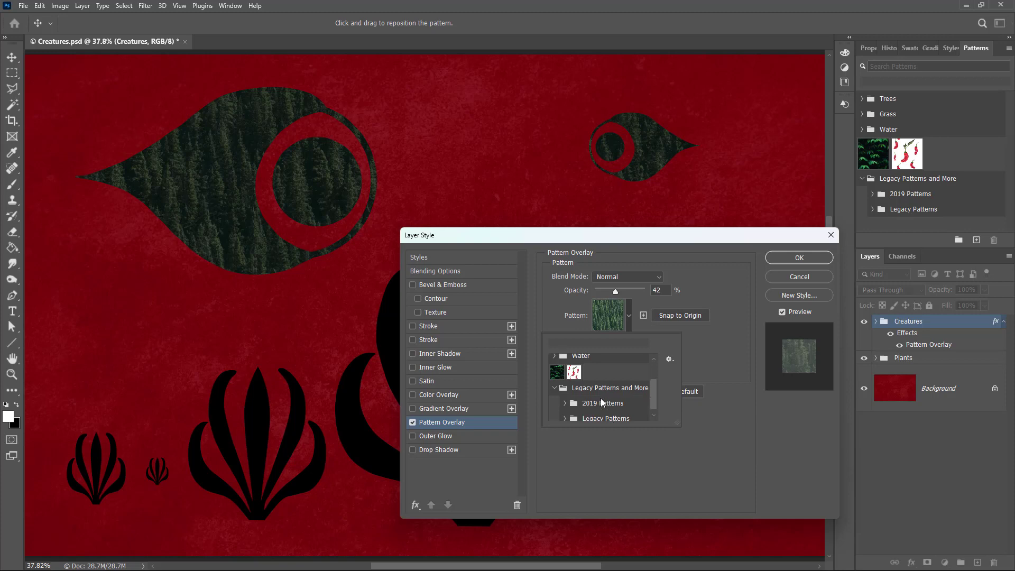
click(565, 412)
scroll(636, 404, down, 3)
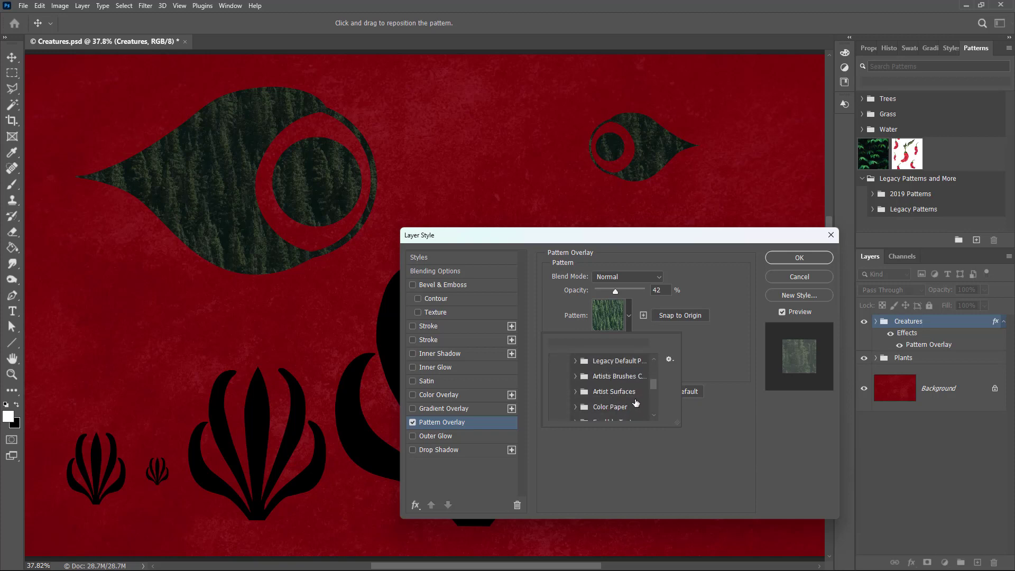
scroll(635, 405, up, 1)
scroll(636, 403, down, 3)
scroll(636, 401, down, 1)
scroll(635, 401, up, 1)
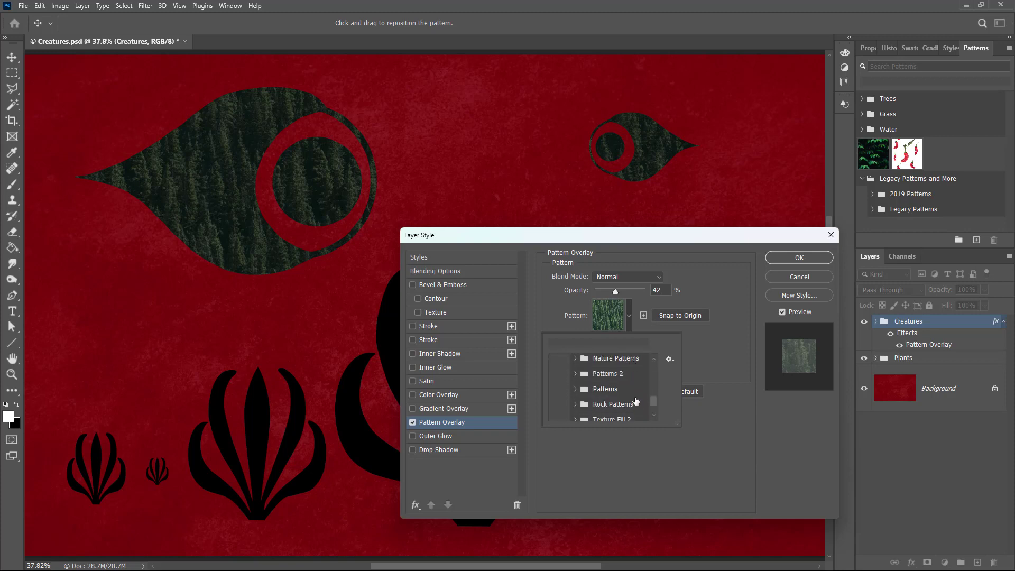
scroll(636, 401, up, 1)
scroll(636, 401, up, 1)
scroll(607, 399, up, 1)
click(586, 398)
scroll(608, 399, down, 3)
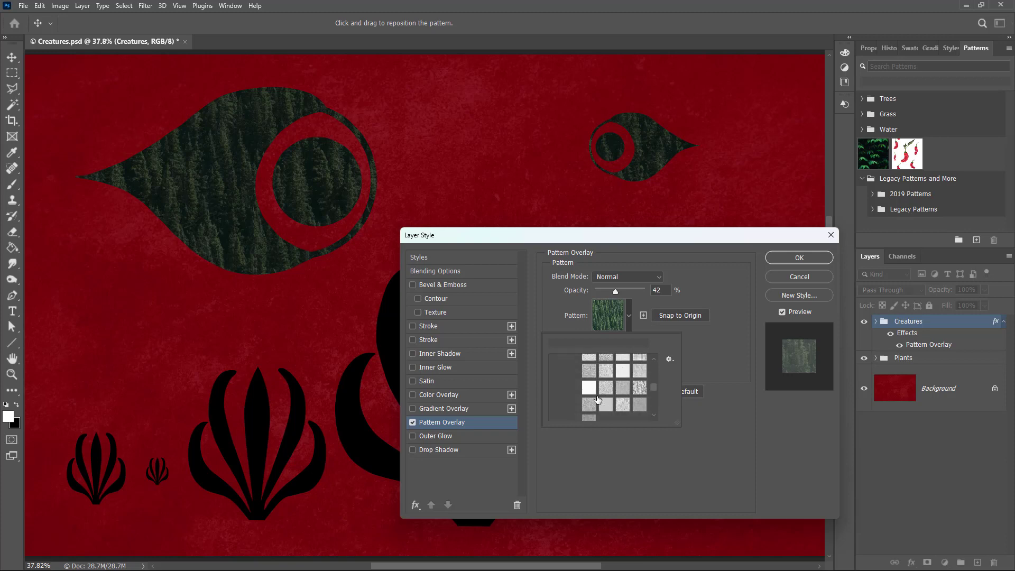
scroll(634, 397, down, 1)
click(639, 378)
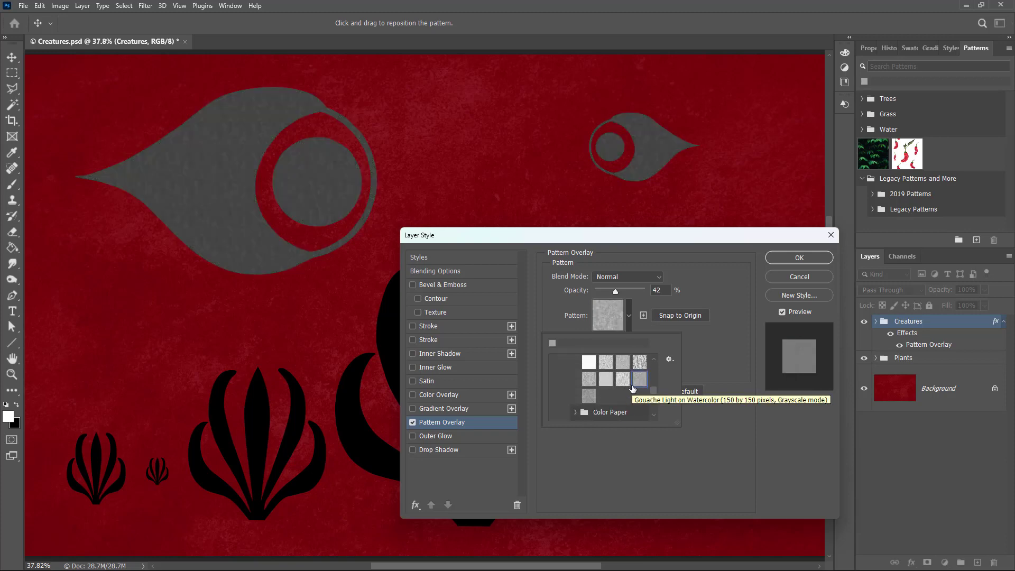
scroll(625, 391, up, 2)
scroll(621, 394, up, 2)
scroll(619, 395, down, 2)
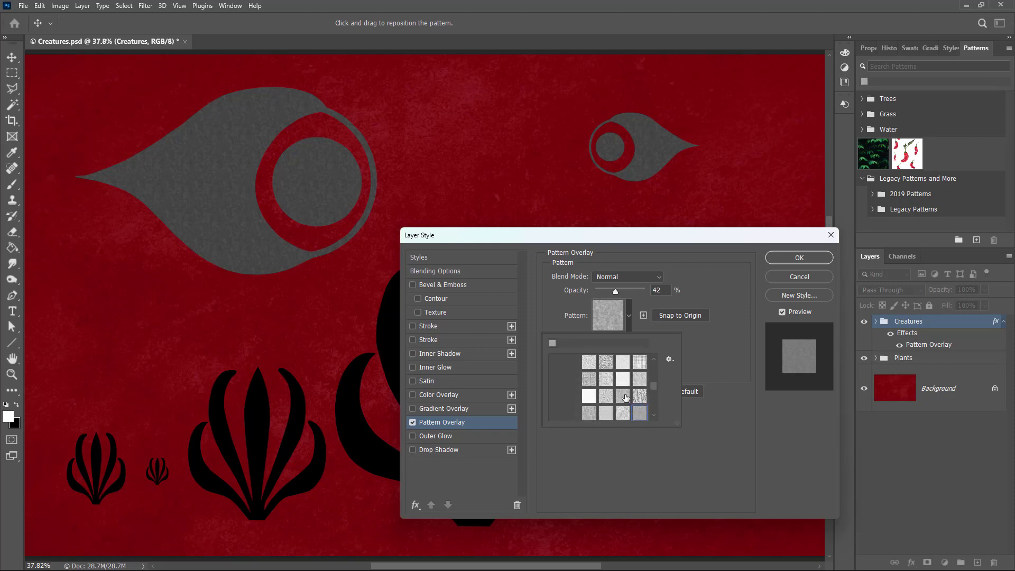
scroll(634, 388, down, 2)
click(708, 357)
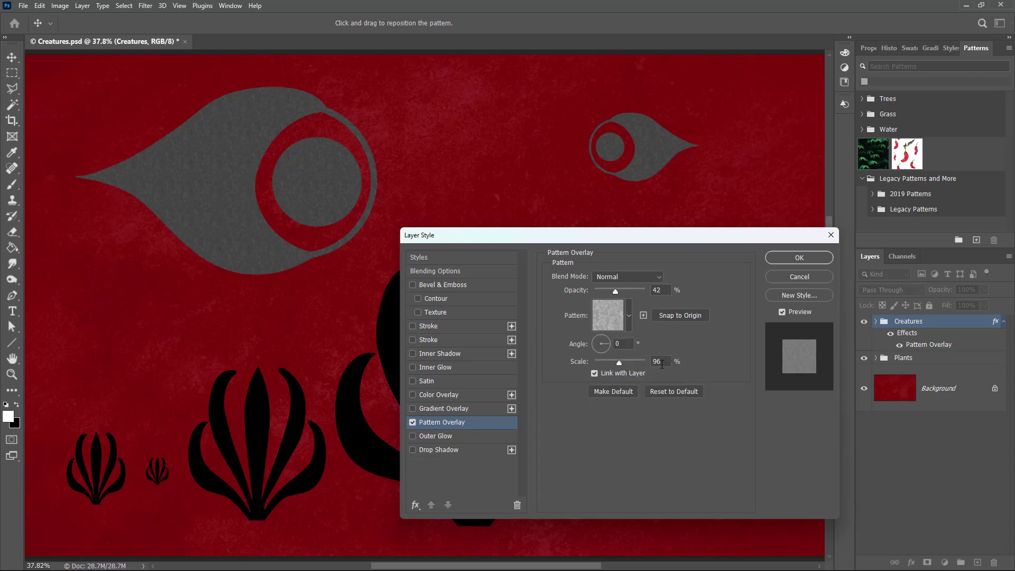
- Set the creatures' pattern overlay to 150% scale and 100% opacity
drag(620, 361, 621, 361)
text(150)
key(Tab)
drag(614, 292, 667, 284)
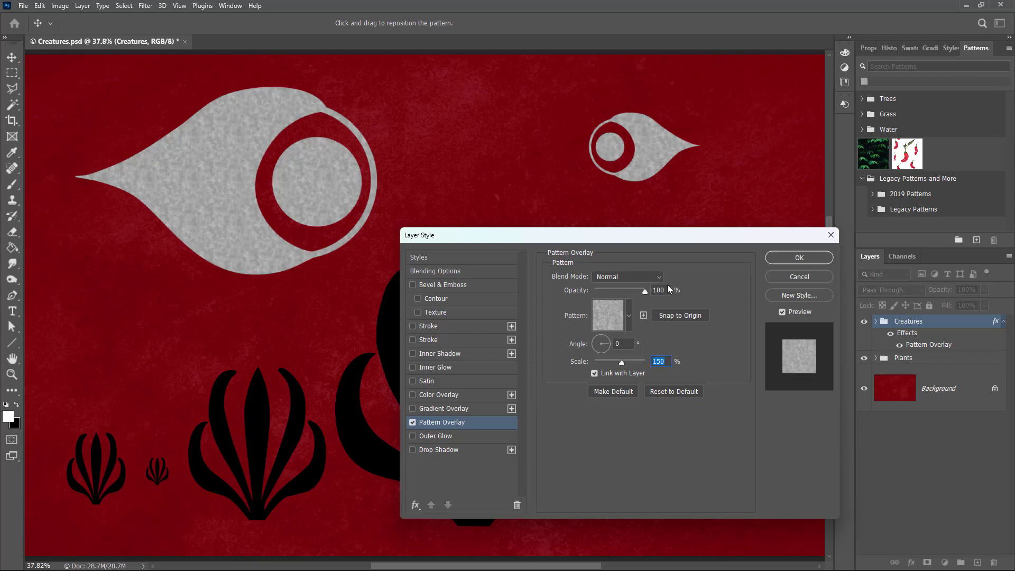
mouse_move(628, 237)
mouse_down()
mouse_move(535, 364)
mouse_move(647, 157)
mouse_move(645, 198)
mouse_up()
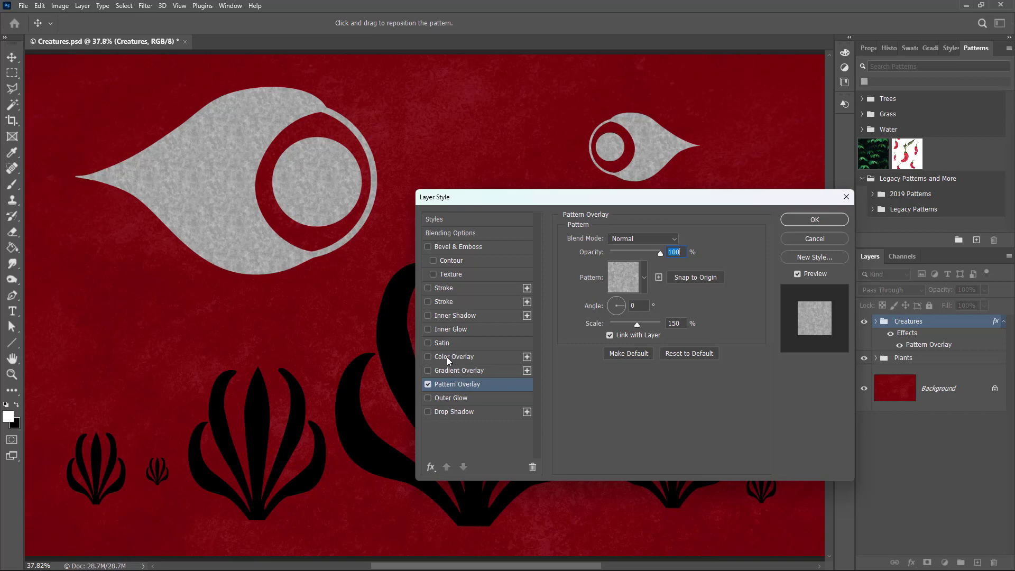
- Add a gold #aa882e Color Overlay to the creatures, blended in Color mode
click(433, 358)
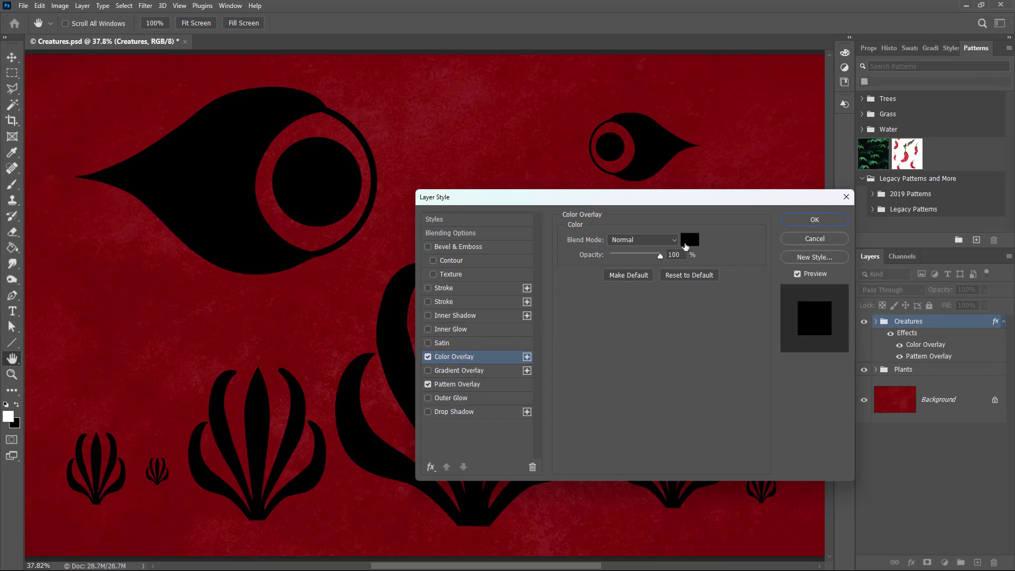
click(687, 242)
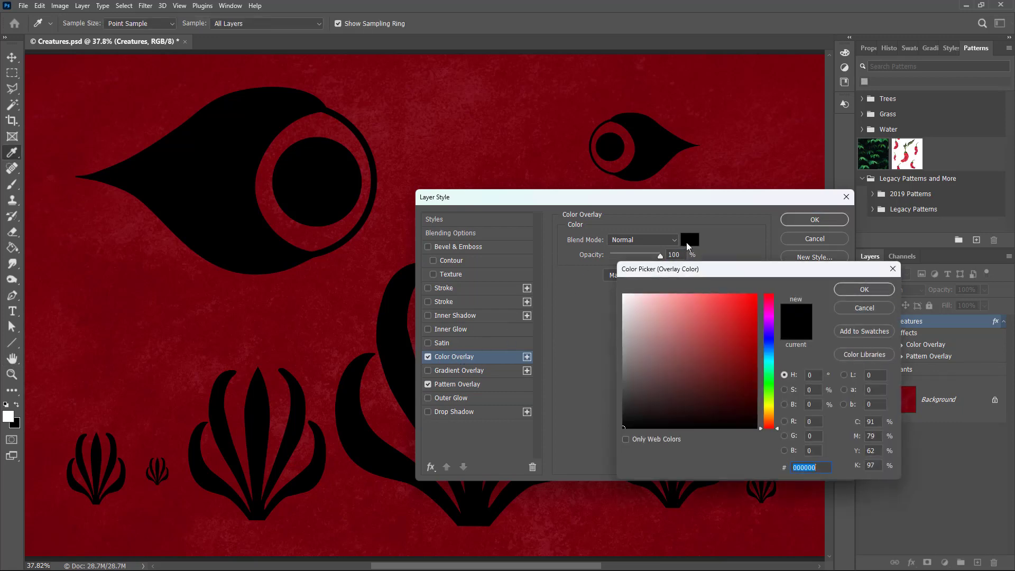
click(771, 412)
click(720, 339)
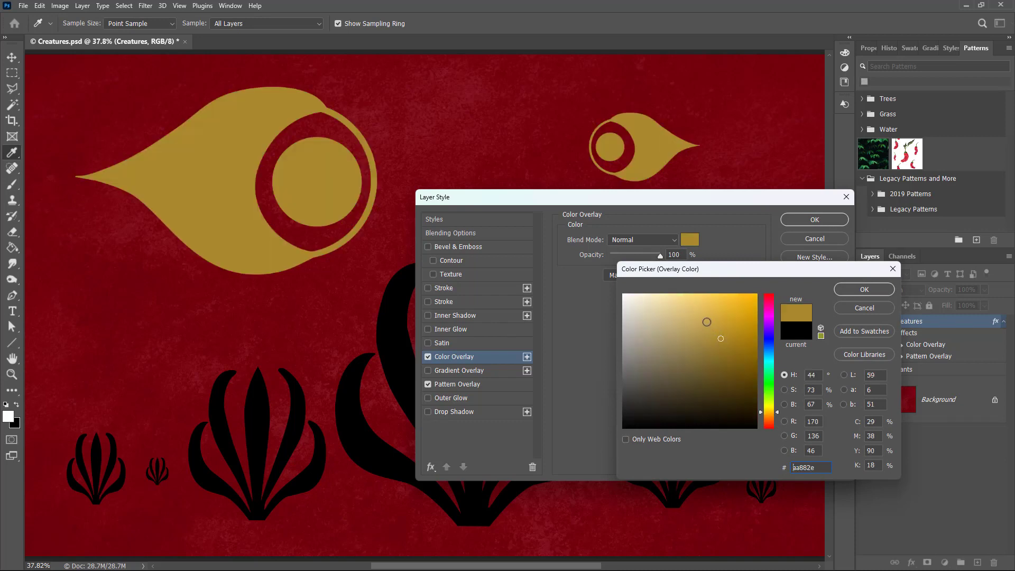
click(869, 289)
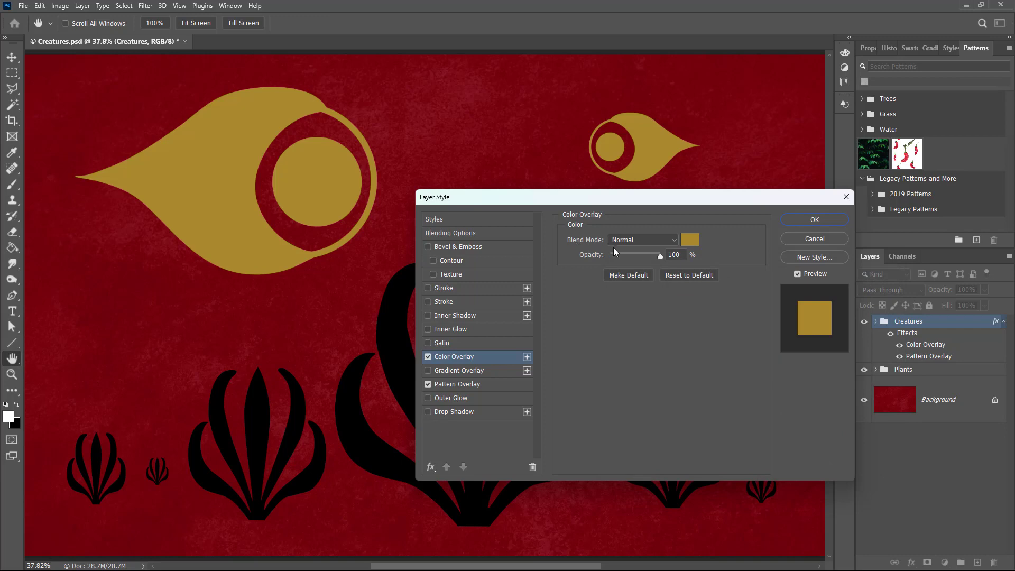
click(657, 243)
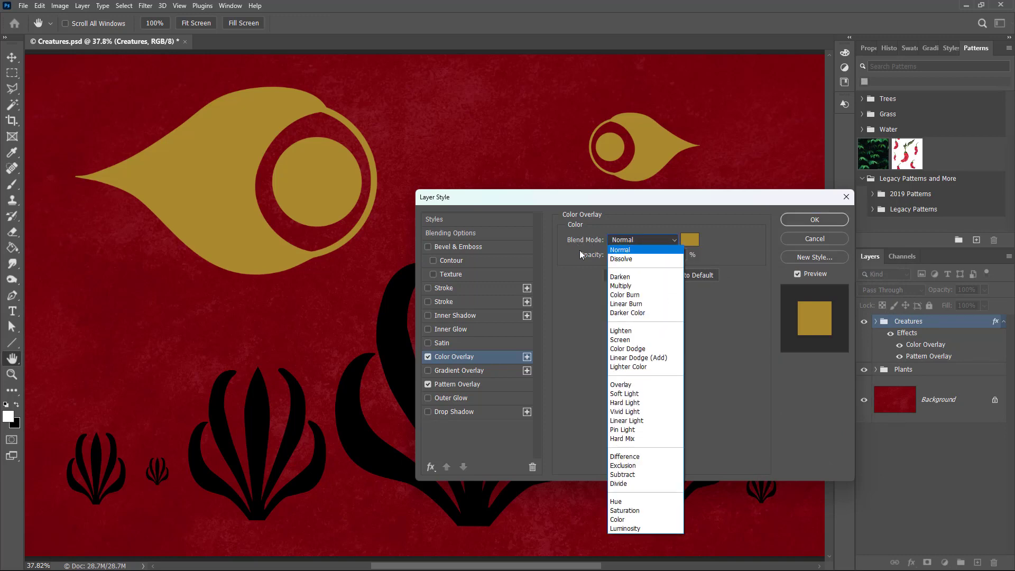
click(618, 520)
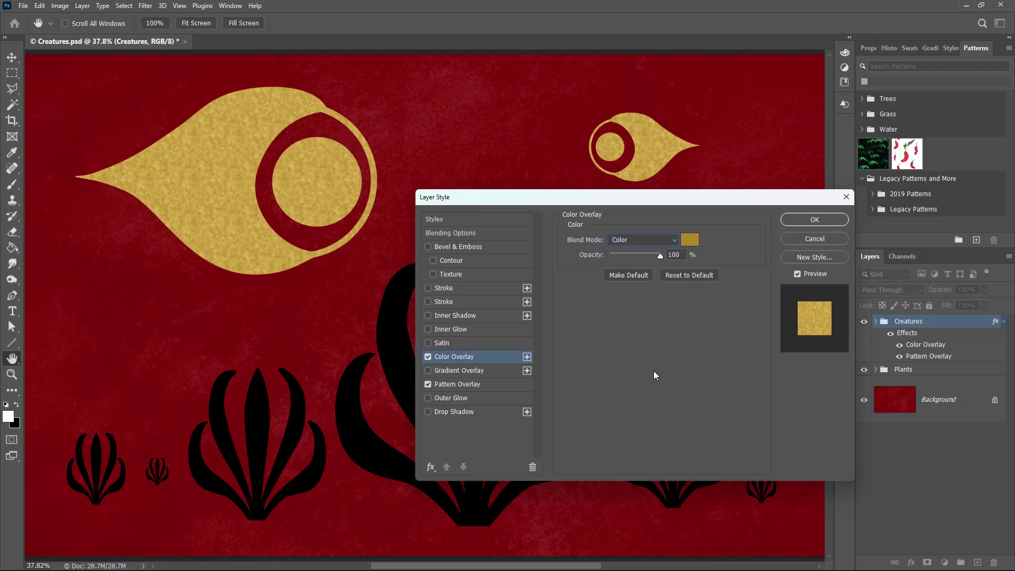
mouse_move(652, 200)
mouse_down()
mouse_move(564, 309)
mouse_move(578, 218)
mouse_up()
- Apply the creature effects and copy their Pattern Overlay onto the Plants group
click(728, 242)
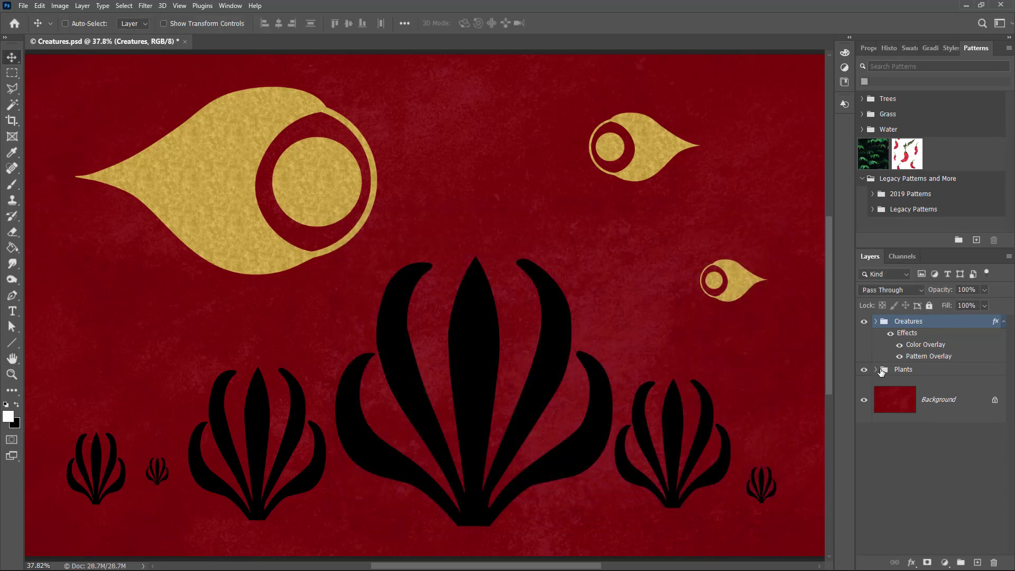
click(879, 370)
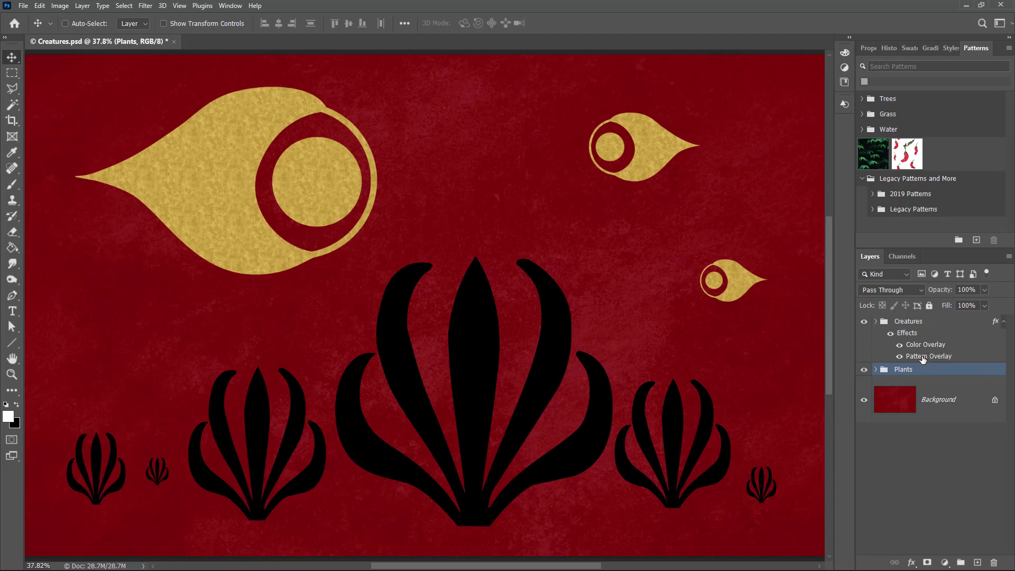
drag(922, 359, 915, 371)
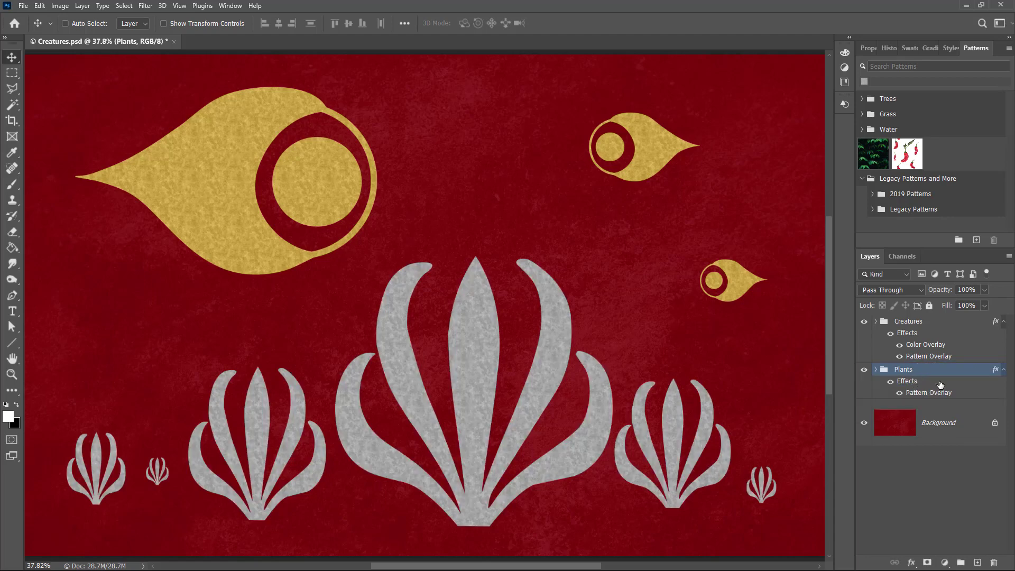
- Add a Gradient Overlay to the Plants group and adjust its gradient colours
double_click(904, 382)
drag(576, 226, 763, 34)
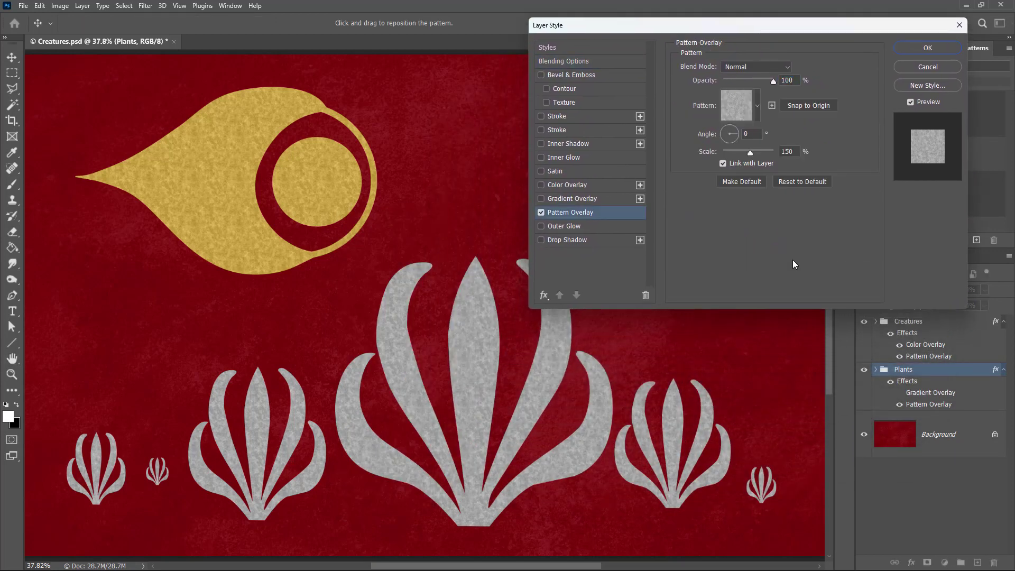
click(569, 200)
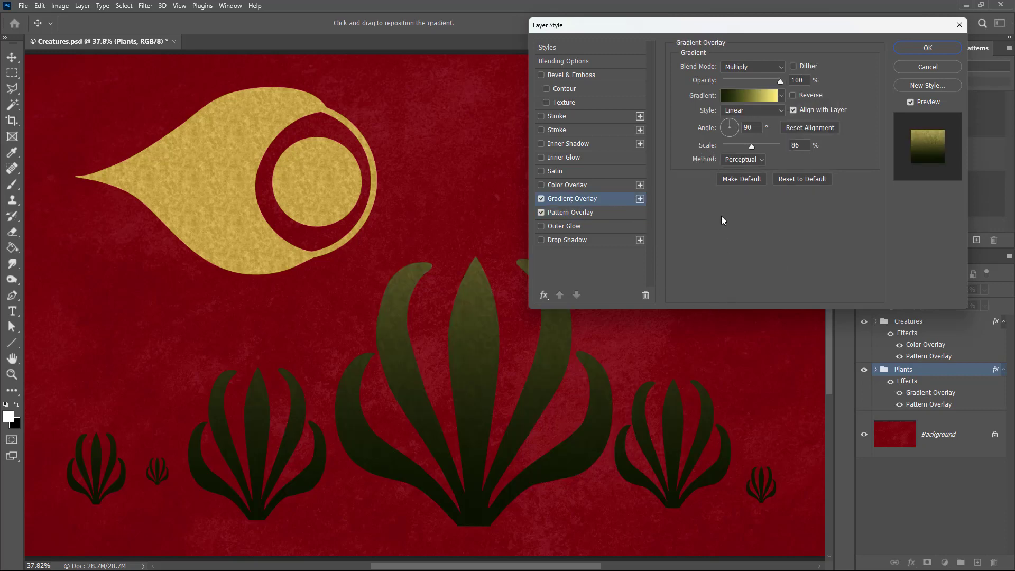
click(780, 96)
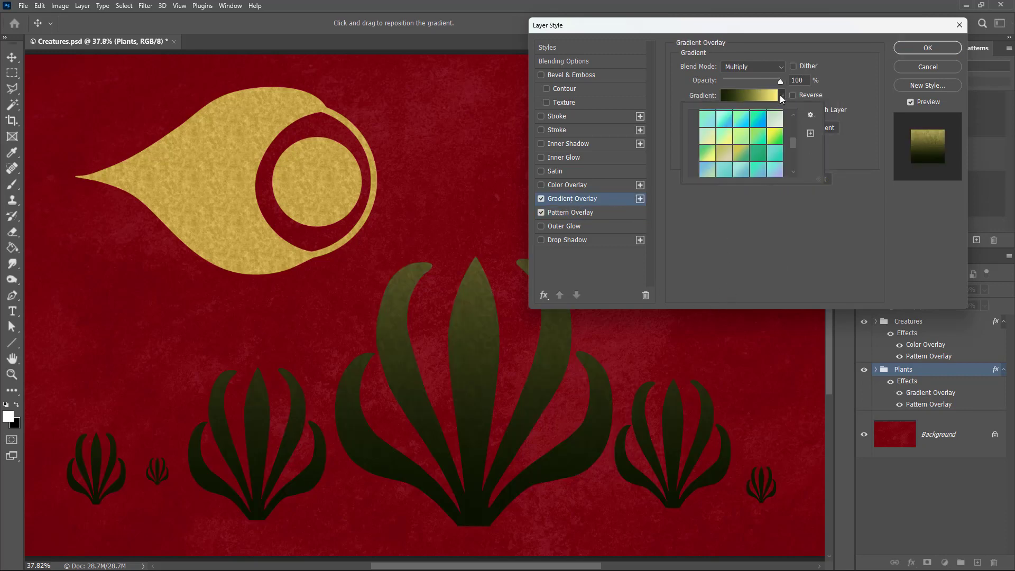
click(741, 95)
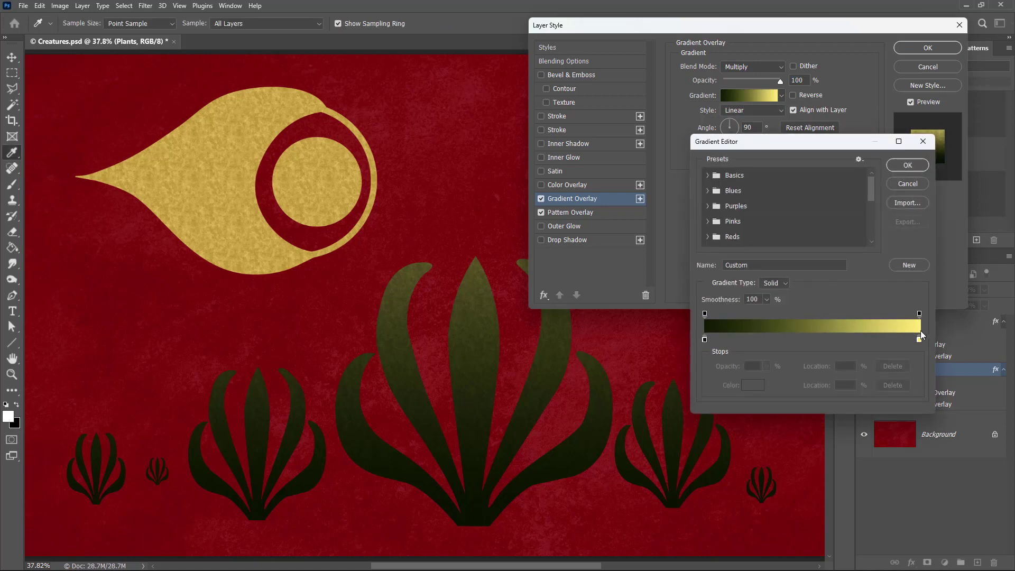
click(900, 166)
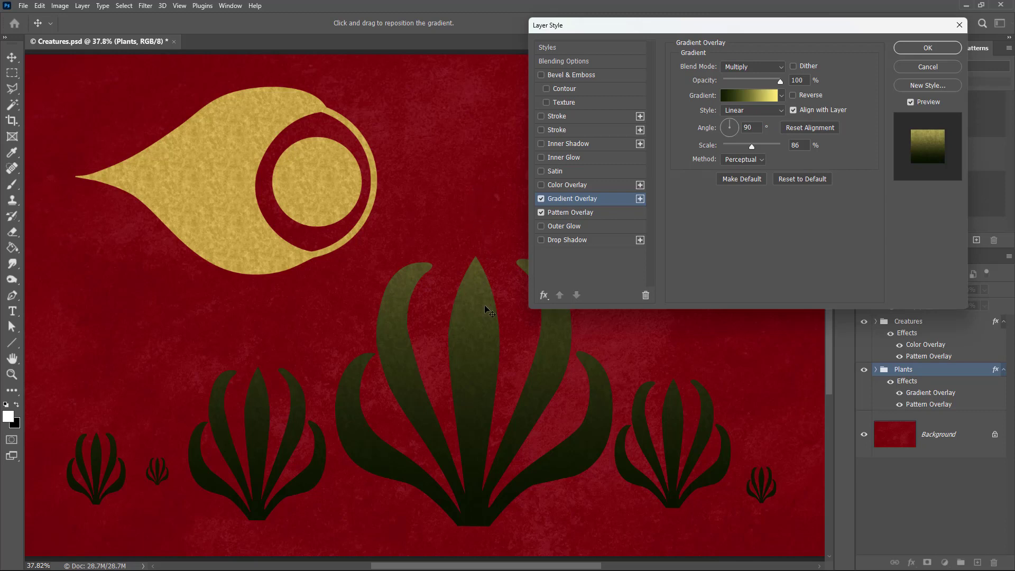
- Make the gradient radial and reversed, centring its highlight on the central plant's upper-left leaves
click(780, 111)
click(884, 128)
click(765, 109)
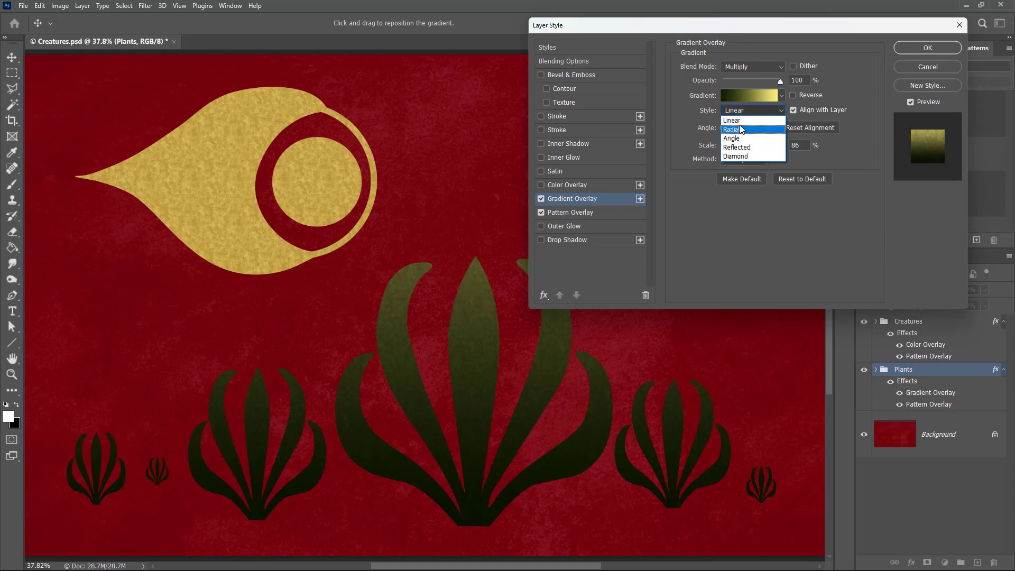
click(734, 132)
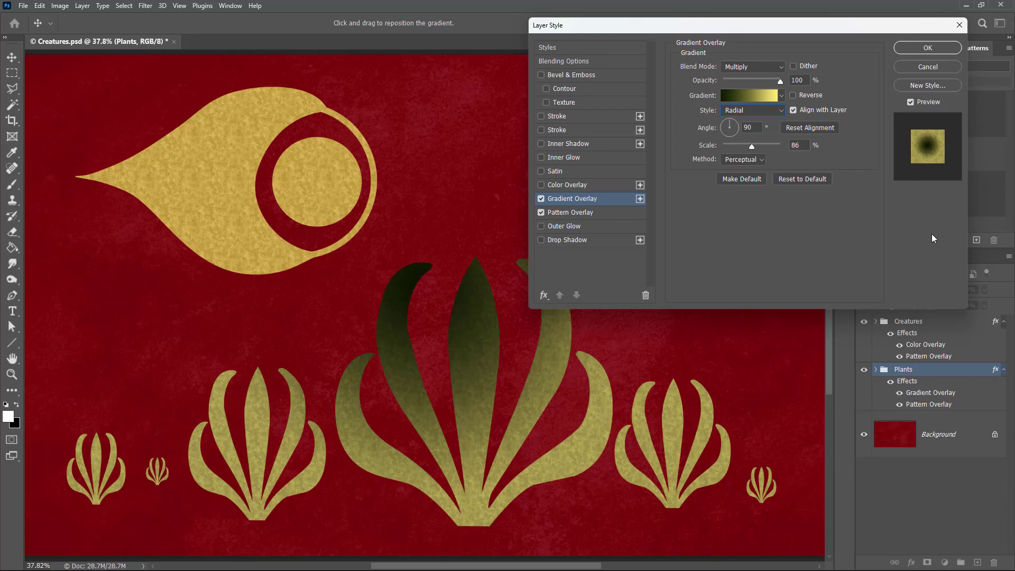
click(794, 95)
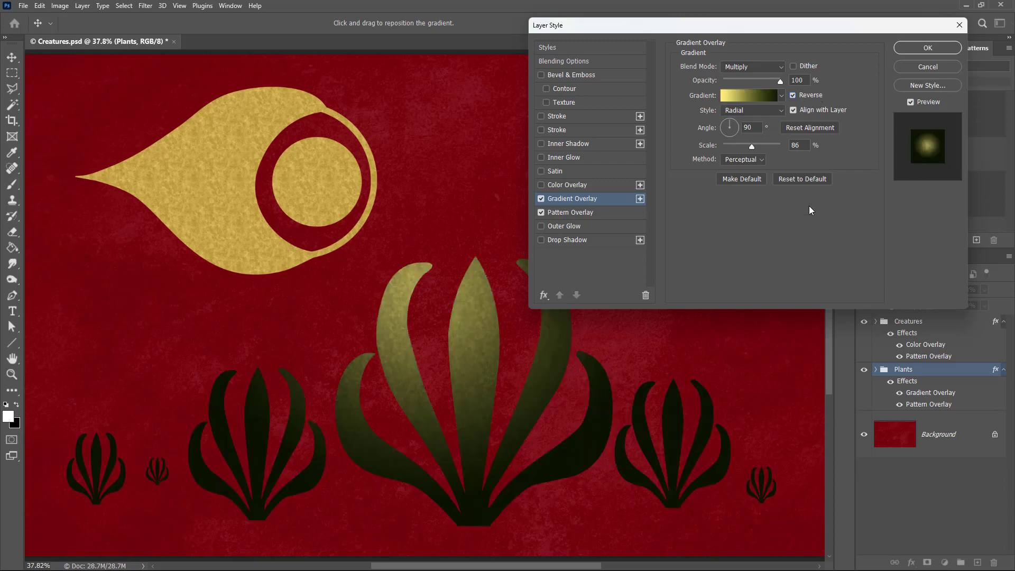
mouse_move(464, 295)
mouse_down()
mouse_move(458, 301)
mouse_move(467, 294)
mouse_up()
mouse_move(474, 301)
mouse_down()
mouse_move(637, 392)
mouse_move(394, 298)
mouse_move(509, 407)
mouse_move(476, 373)
mouse_move(476, 268)
mouse_move(489, 284)
mouse_move(423, 364)
mouse_move(264, 444)
mouse_move(470, 294)
mouse_move(475, 266)
mouse_up()
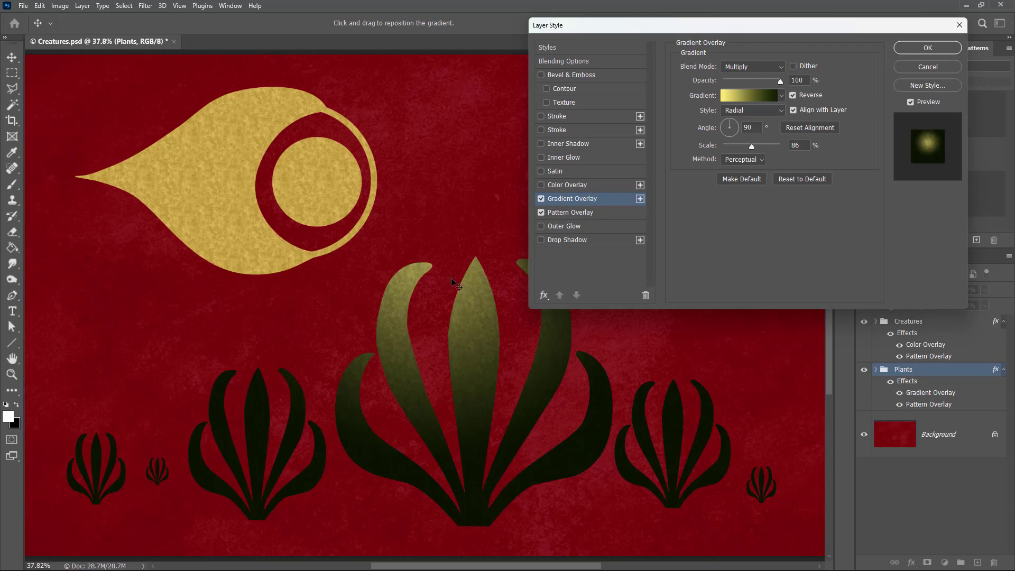
drag(451, 277, 445, 271)
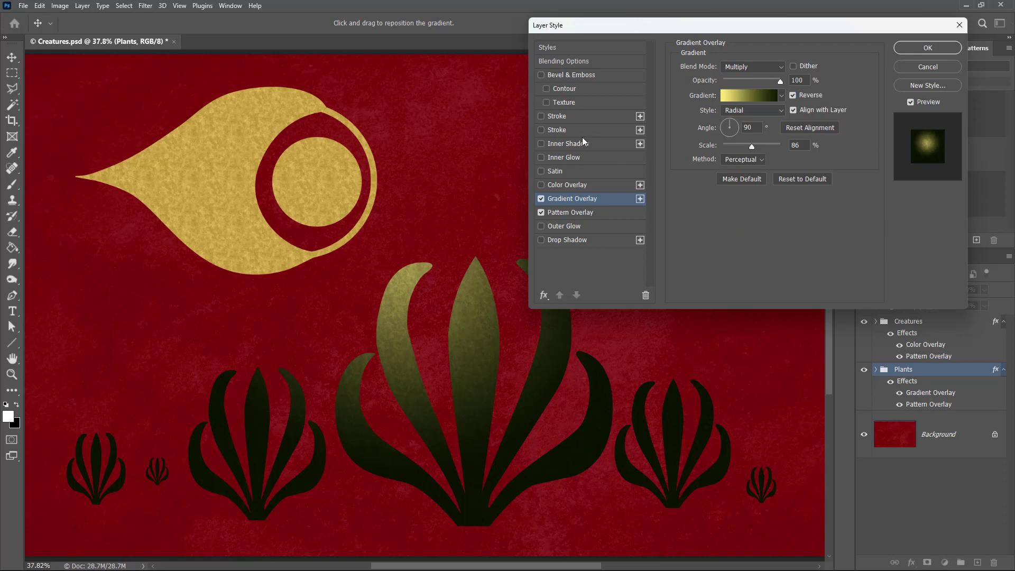
- Add a Stroke to the plants filled with a black-to-#3a4700 olive gradient
click(554, 130)
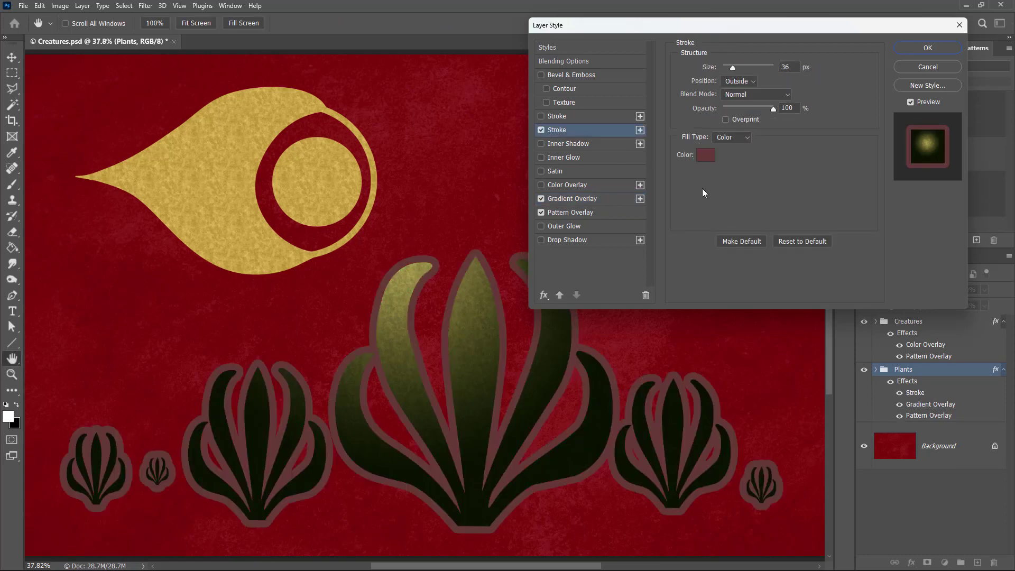
click(731, 138)
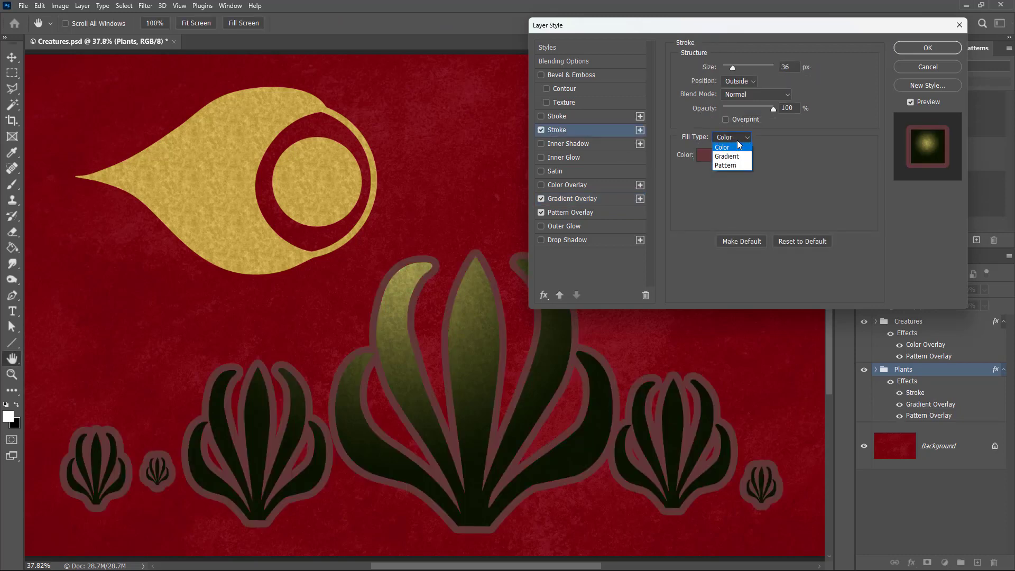
click(737, 159)
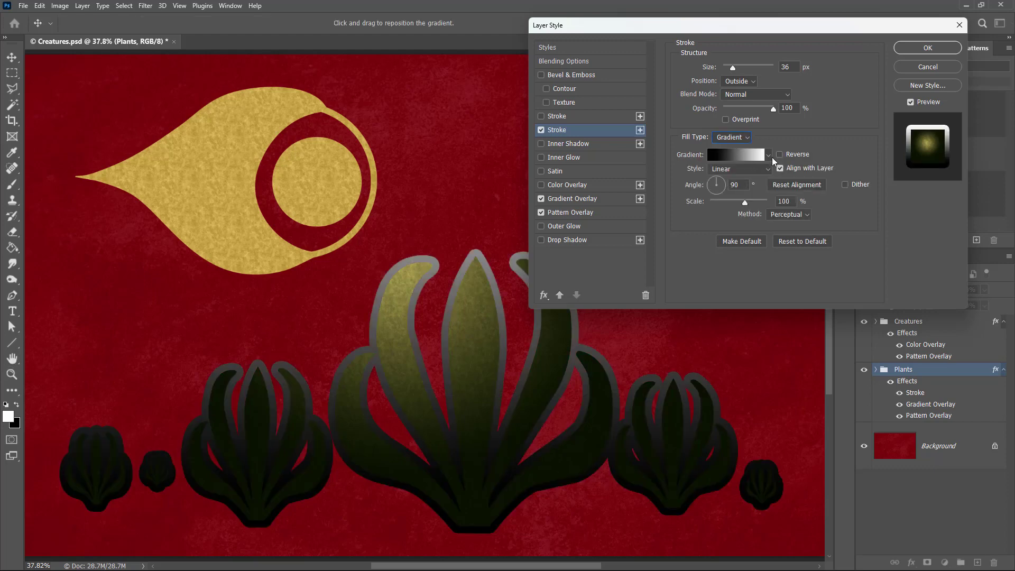
click(739, 156)
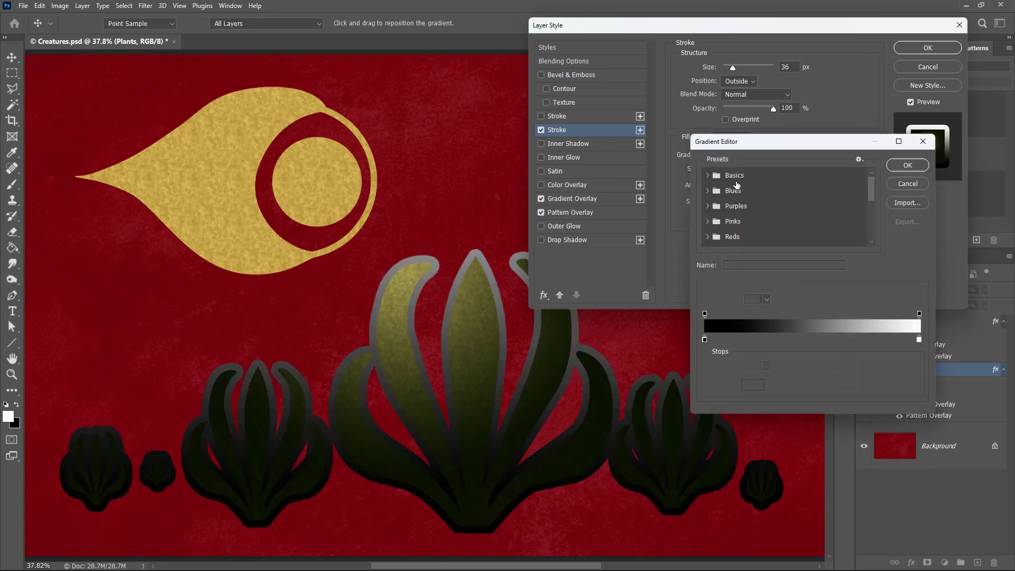
click(919, 340)
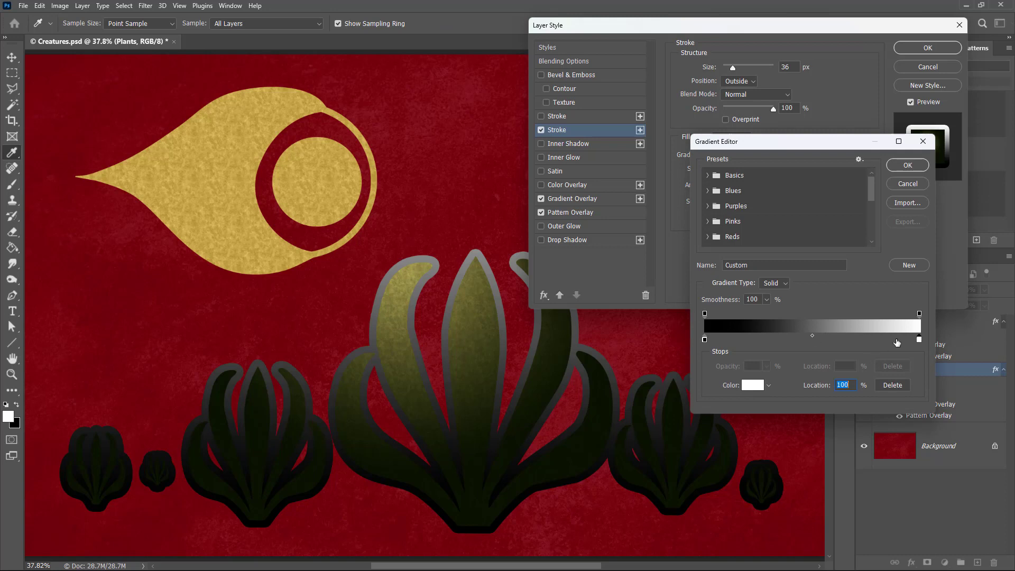
click(751, 386)
click(771, 400)
text(3a4700)
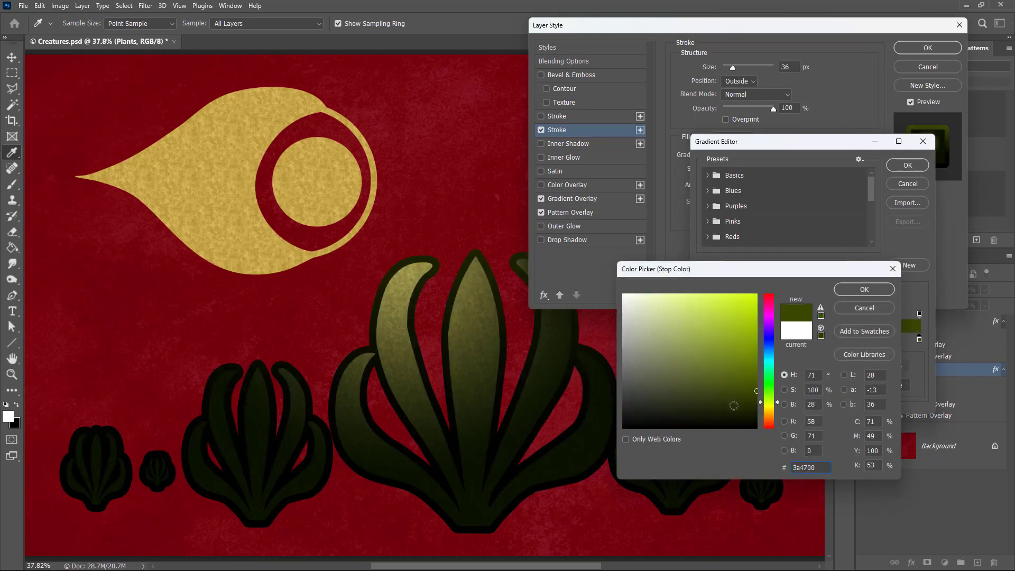
click(864, 289)
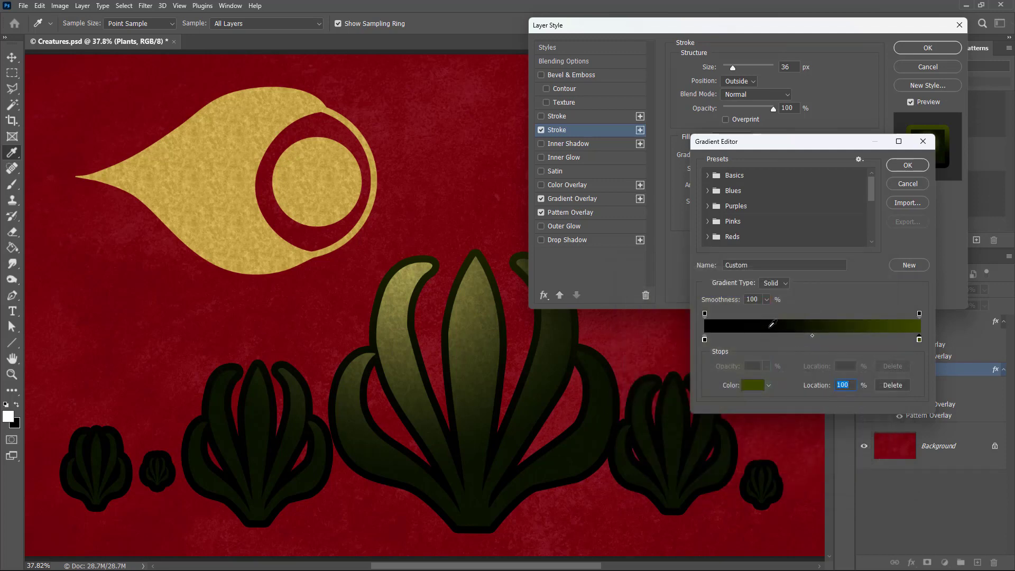
click(907, 165)
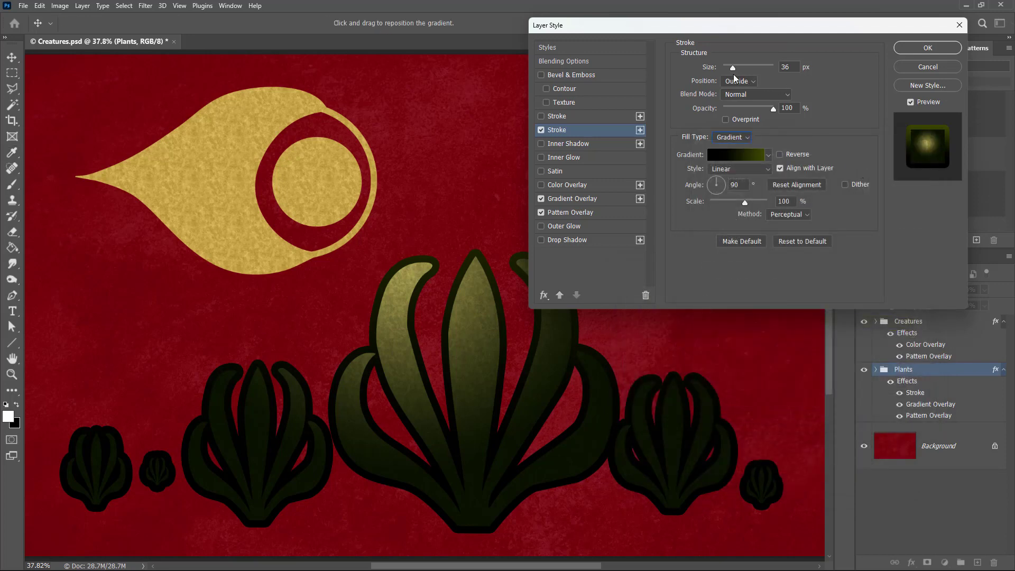
- Set the plants' stroke to 5 px, positioned Inside
double_click(785, 68)
text(5)
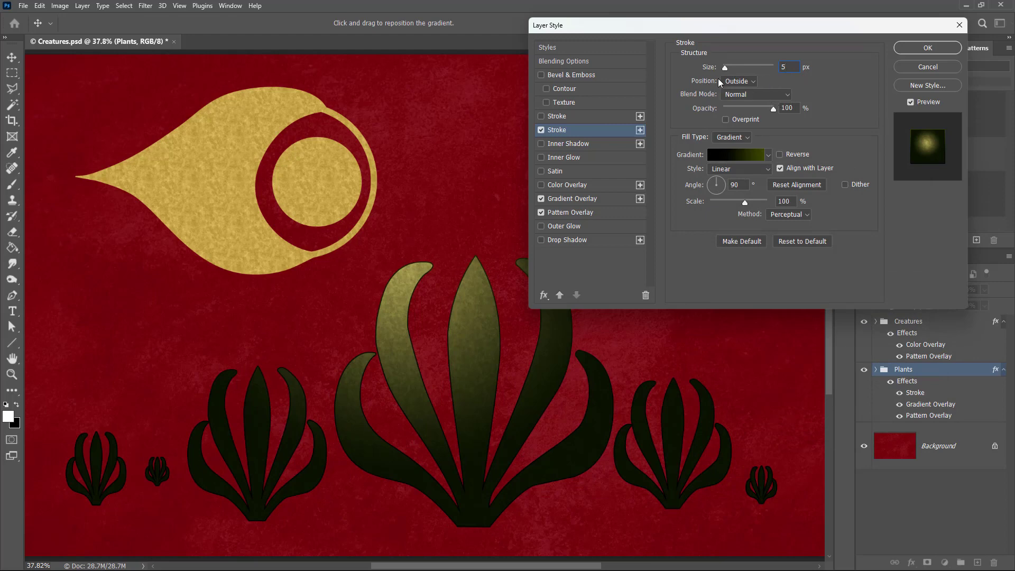
click(735, 82)
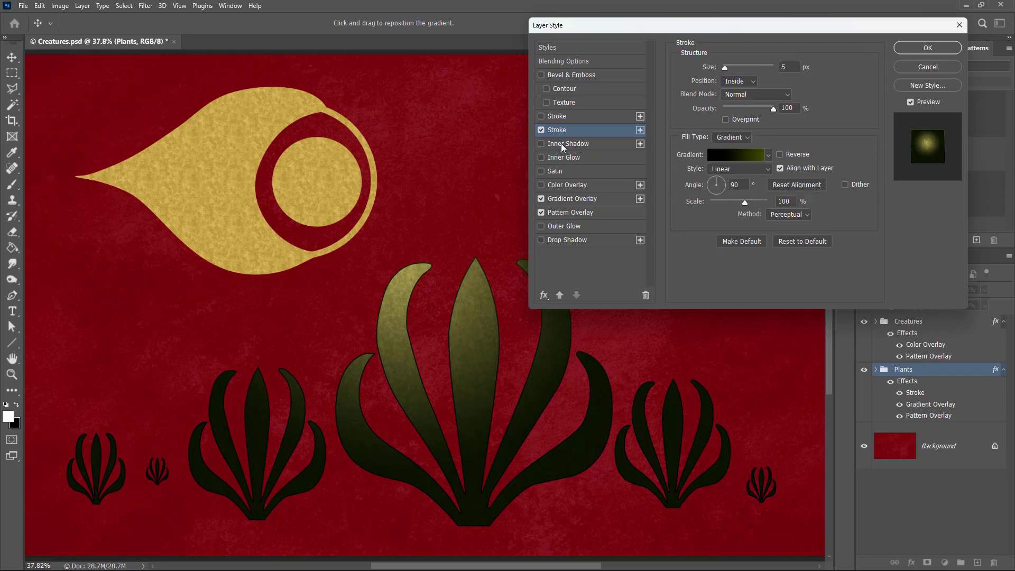
click(558, 145)
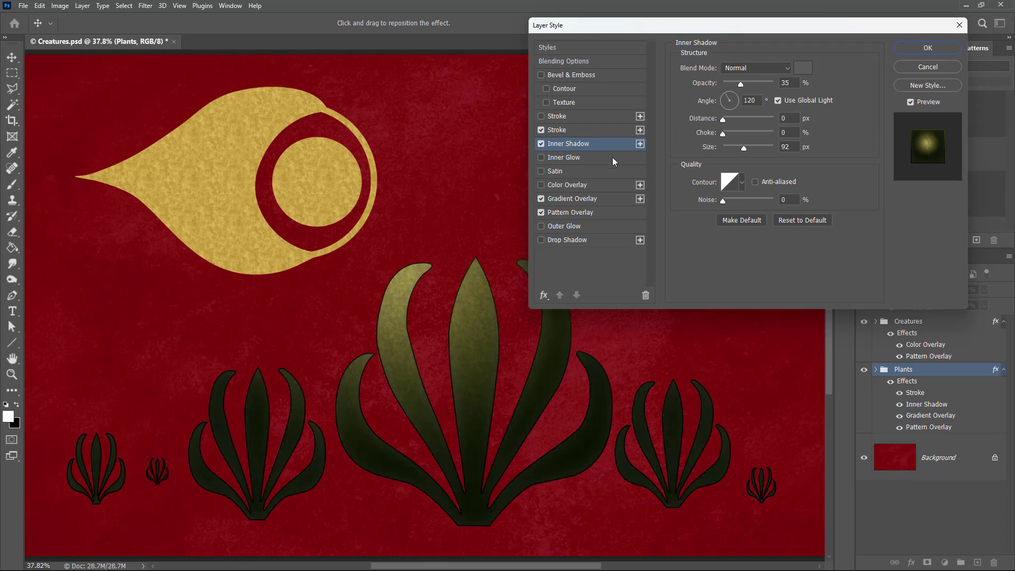
- Make the plants' inner shadow black (#000000) with 24 px size and 12 px distance
click(803, 67)
text(000000)
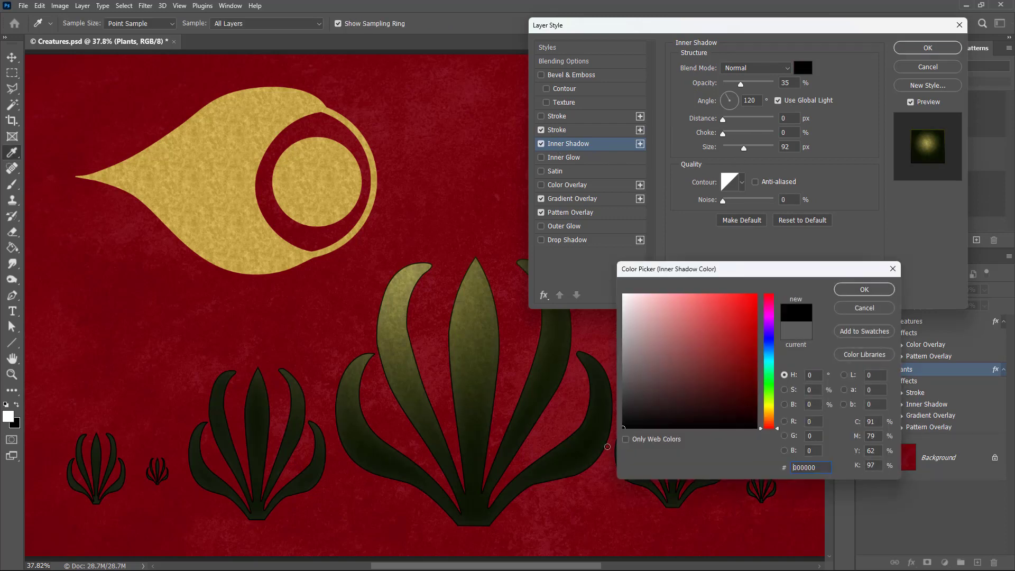
click(855, 291)
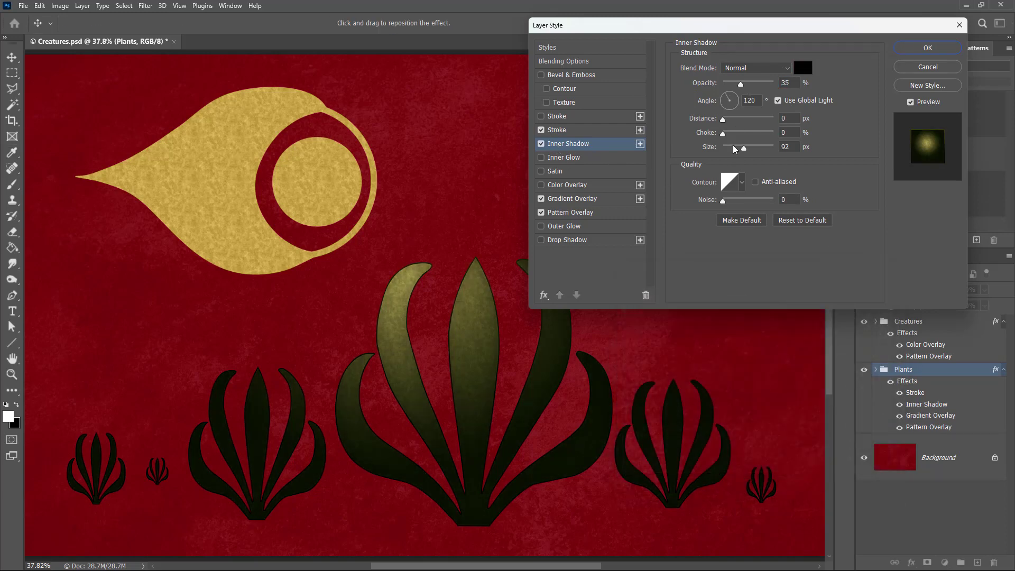
mouse_move(743, 148)
mouse_down()
mouse_move(731, 148)
mouse_move(728, 123)
mouse_up()
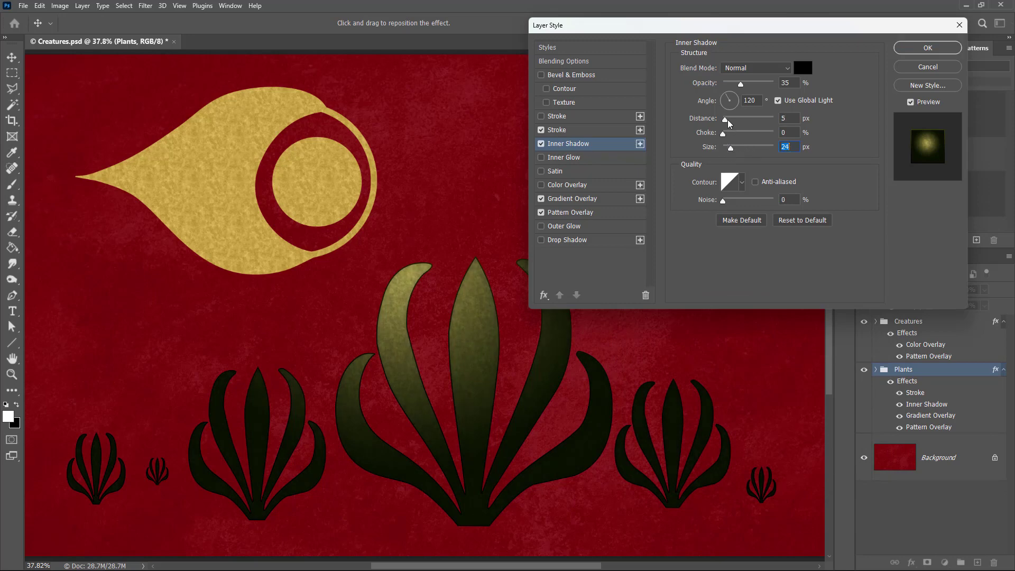
drag(498, 346, 492, 345)
click(540, 144)
click(541, 144)
drag(729, 120, 729, 120)
- Try a reset, widened Outer Glow on the plants, then remove it
click(560, 227)
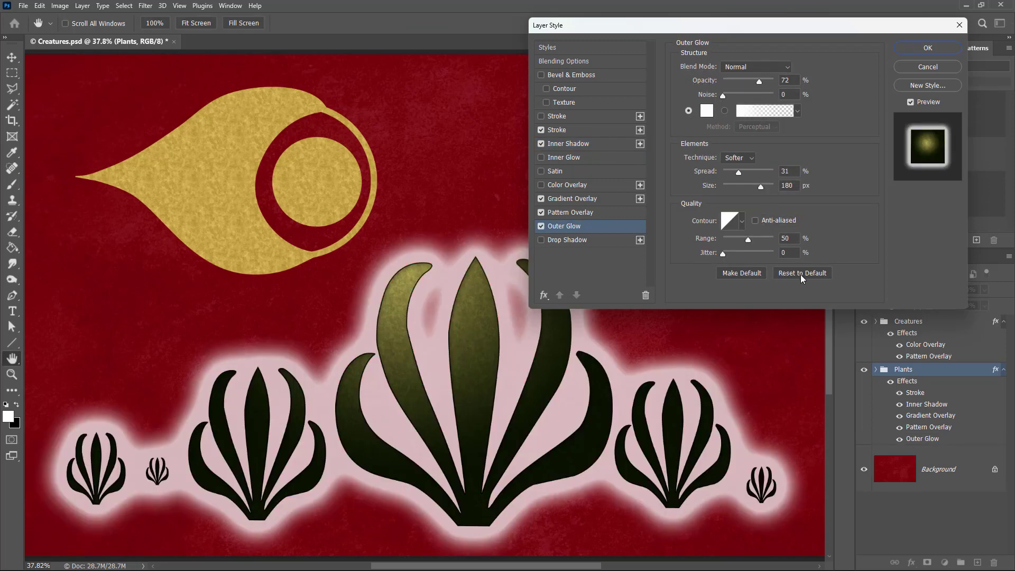
click(800, 273)
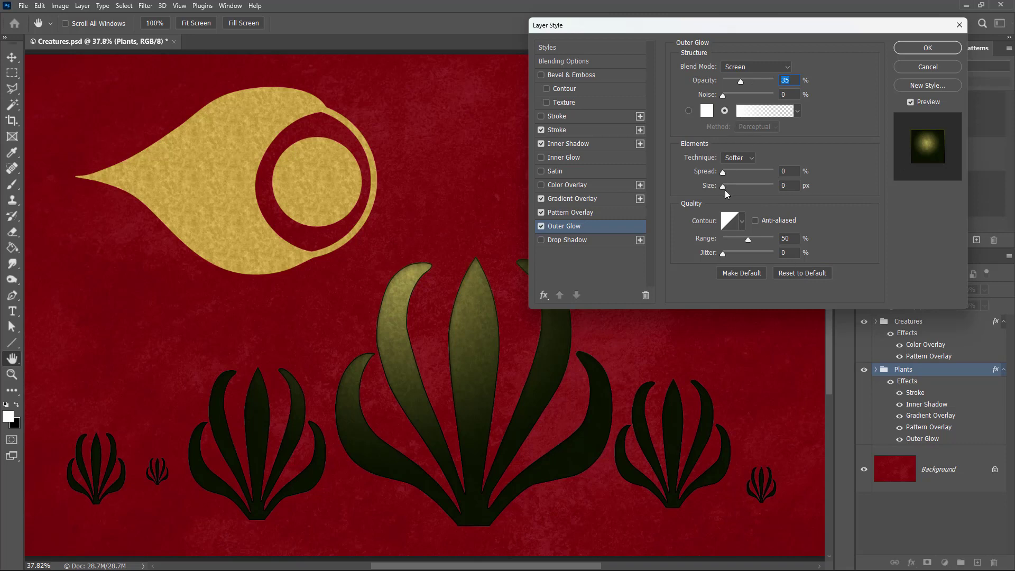
drag(723, 186, 735, 186)
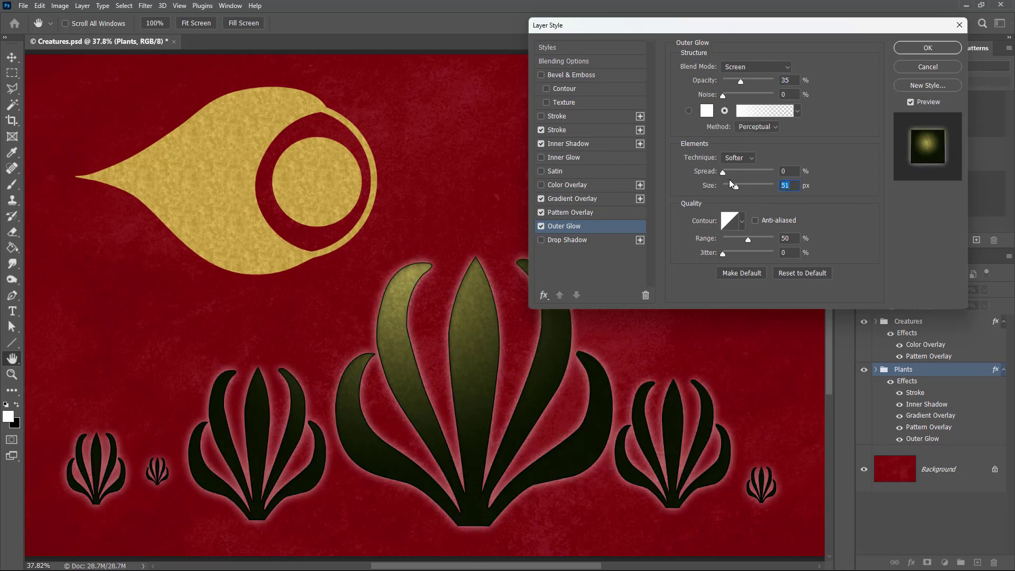
click(541, 226)
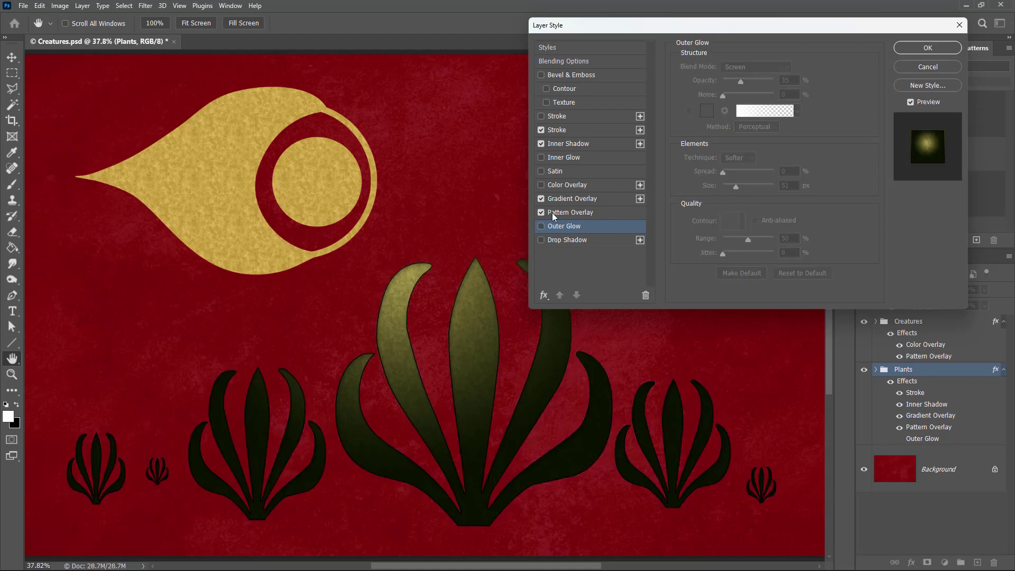
- Try a Bevel & Emboss at 51 px size and 344% depth, remove it, and apply the styles
click(560, 76)
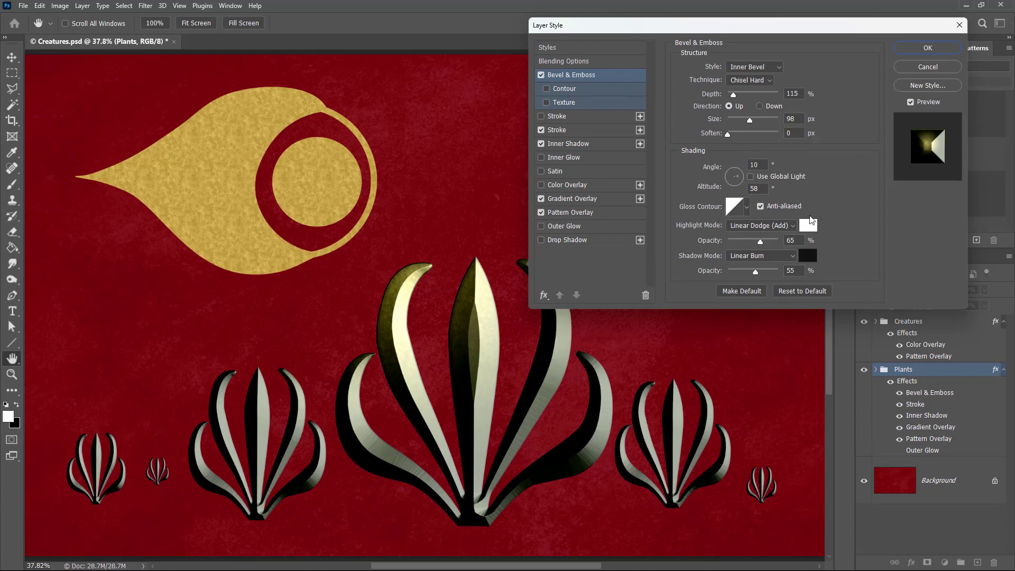
click(798, 290)
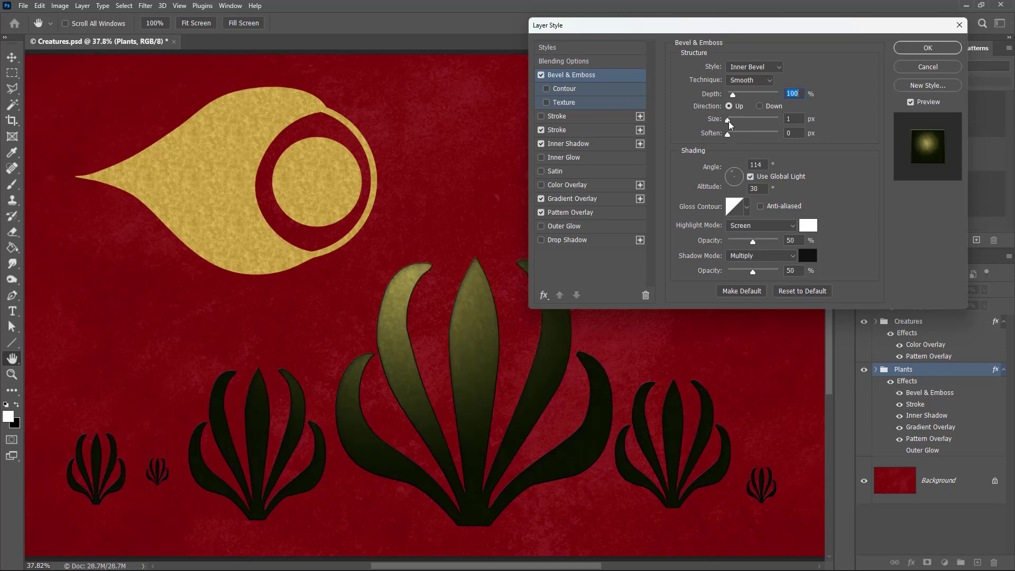
mouse_move(728, 121)
mouse_down()
mouse_move(740, 120)
mouse_move(739, 132)
mouse_up()
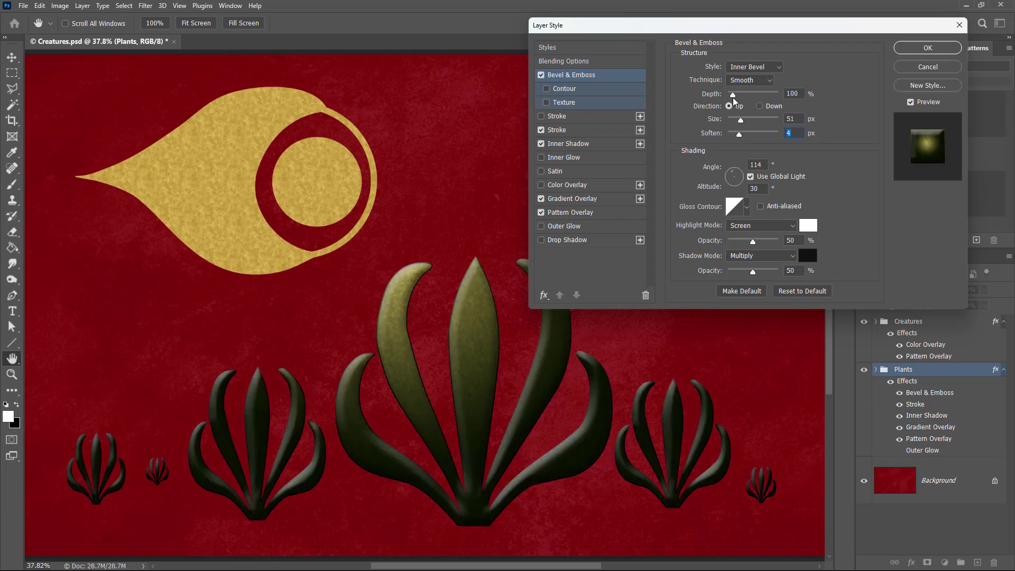
drag(733, 96, 745, 93)
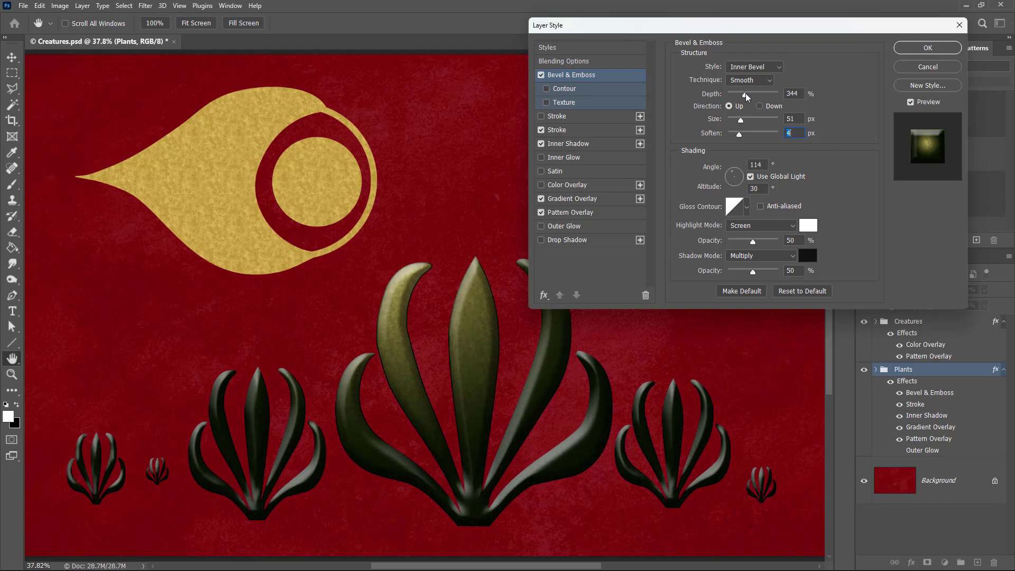
click(540, 76)
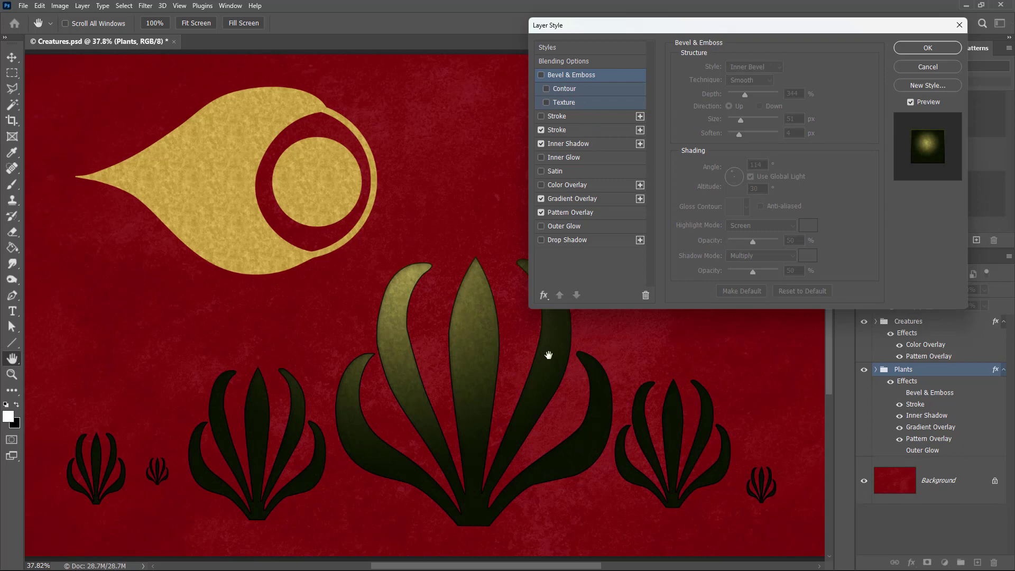
click(928, 49)
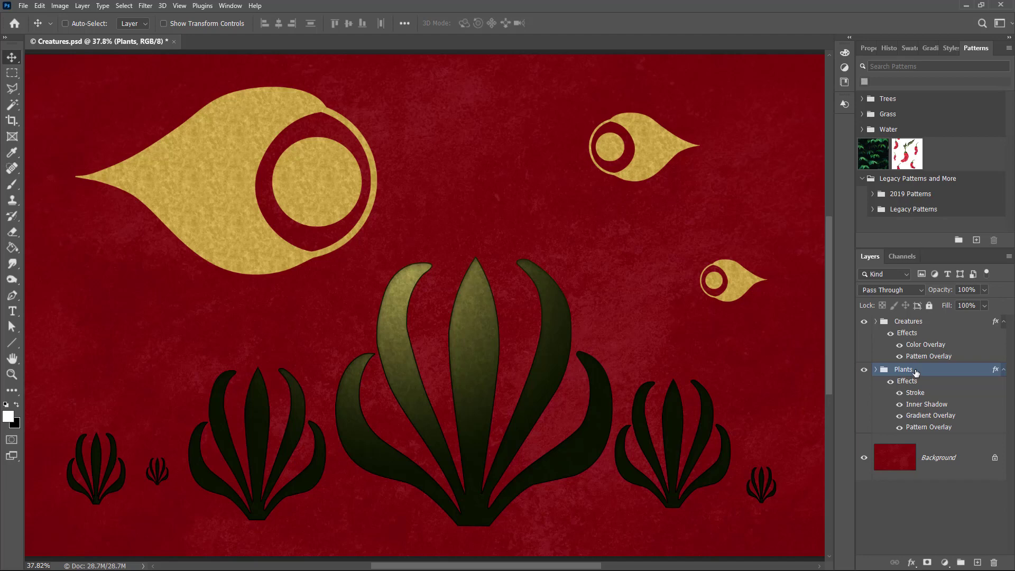
- Copy the Plants group's layer style, then clear it so the plants turn plain black
right_click(964, 371)
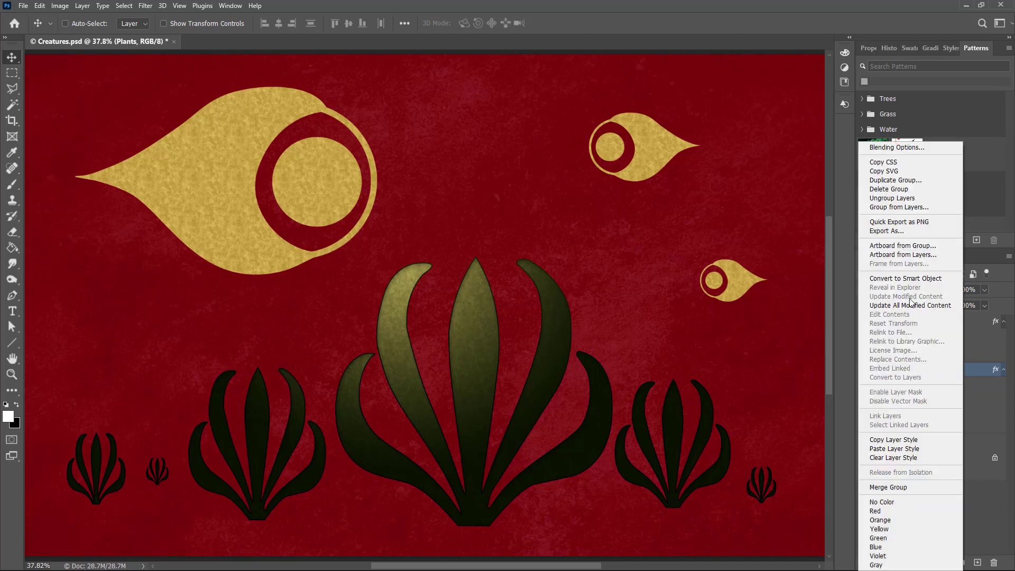
click(908, 440)
right_click(943, 372)
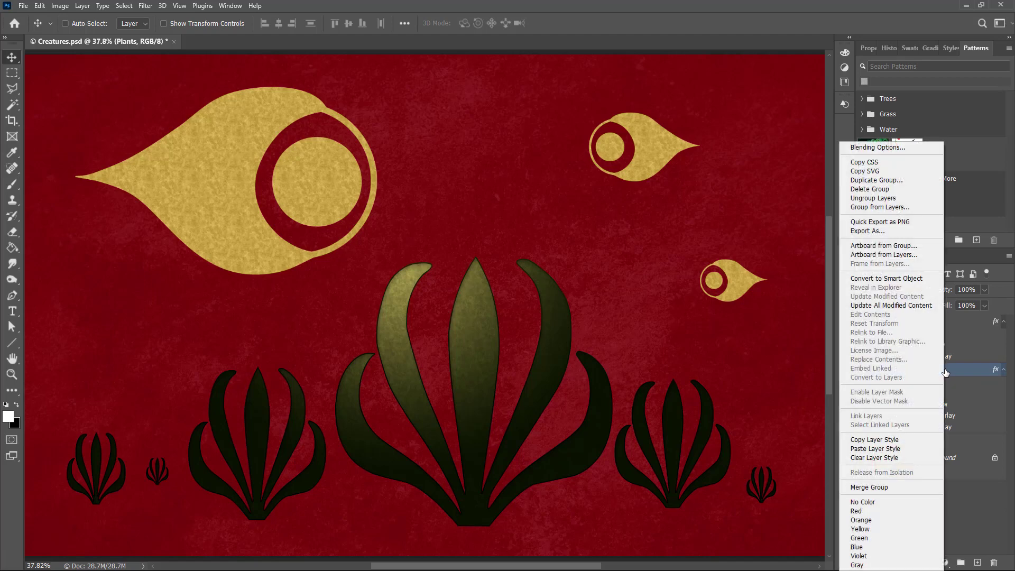
click(908, 457)
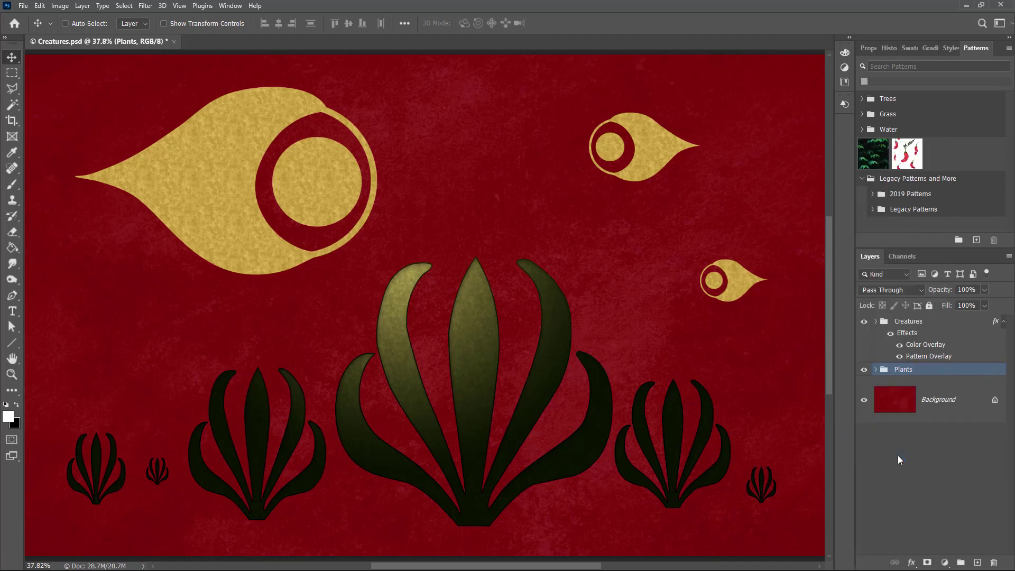
- Expand the Plants group and select layers Plant 1 through Plant 6
click(875, 369)
click(972, 396)
scroll(965, 421, down, 3)
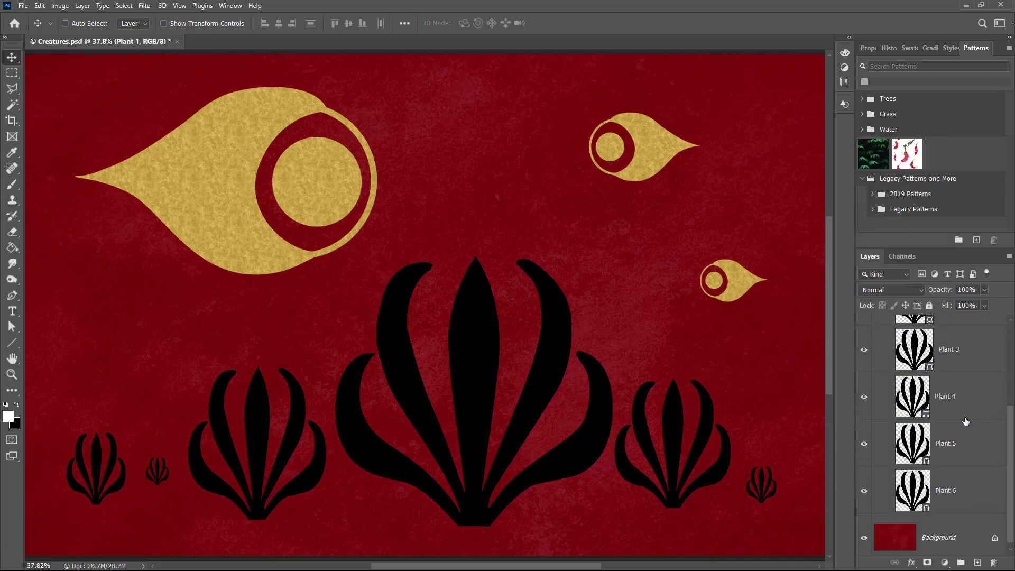
scroll(965, 421, down, 1)
shift+click(967, 480)
- Paste the copied layer style onto Plant 1–6, then select Plant 1 alone
right_click(975, 388)
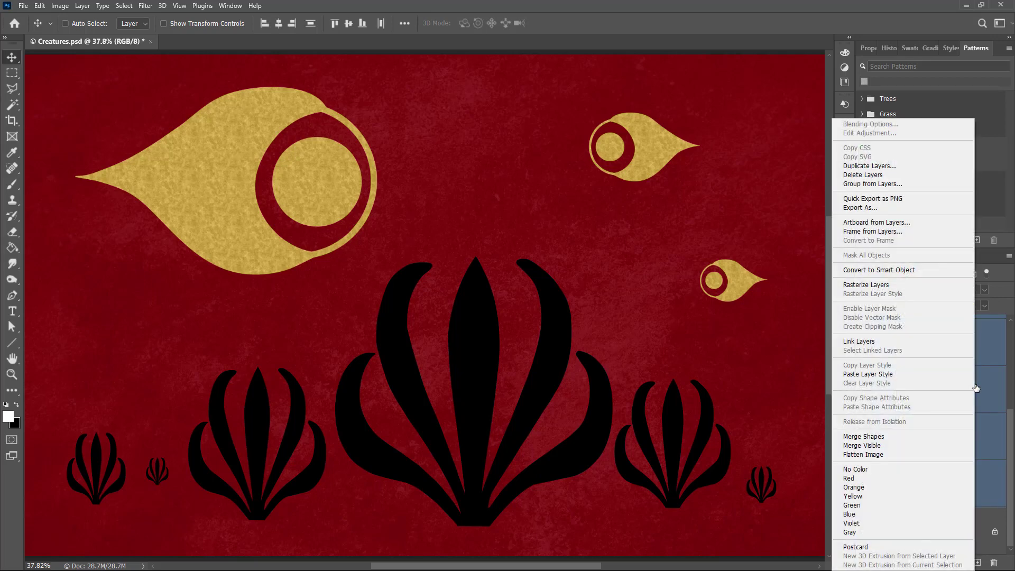
click(881, 376)
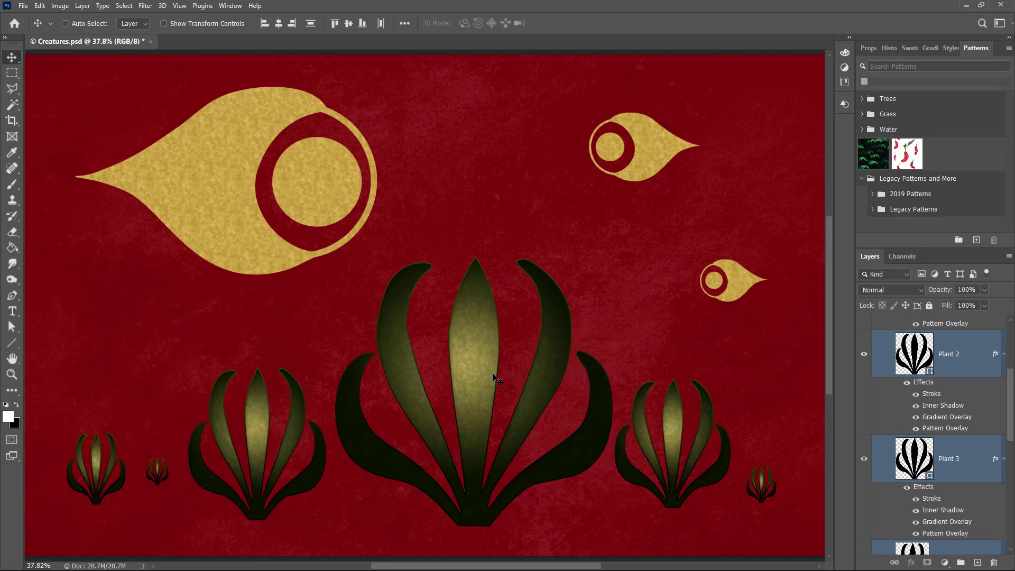
scroll(969, 428, up, 5)
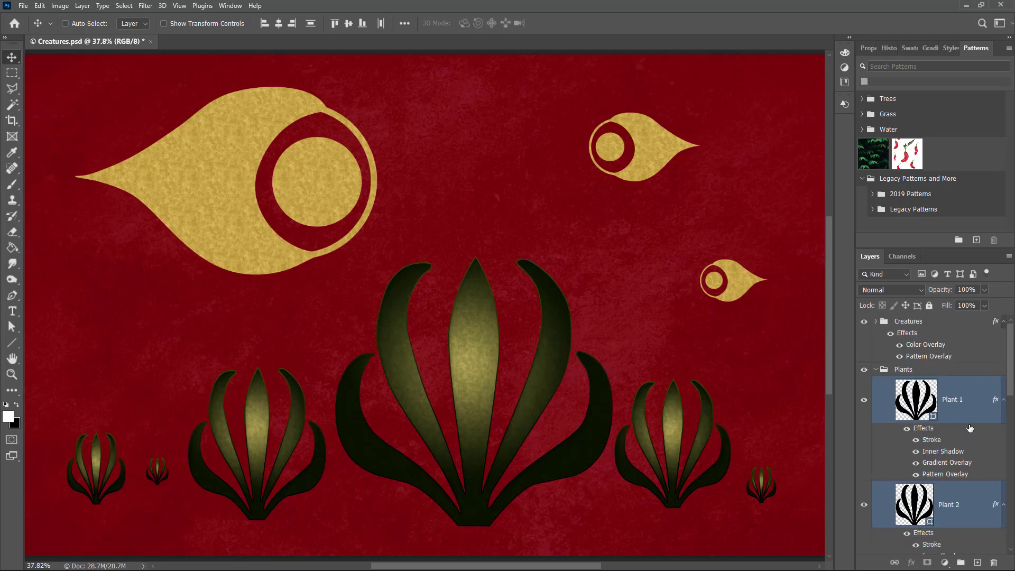
click(967, 412)
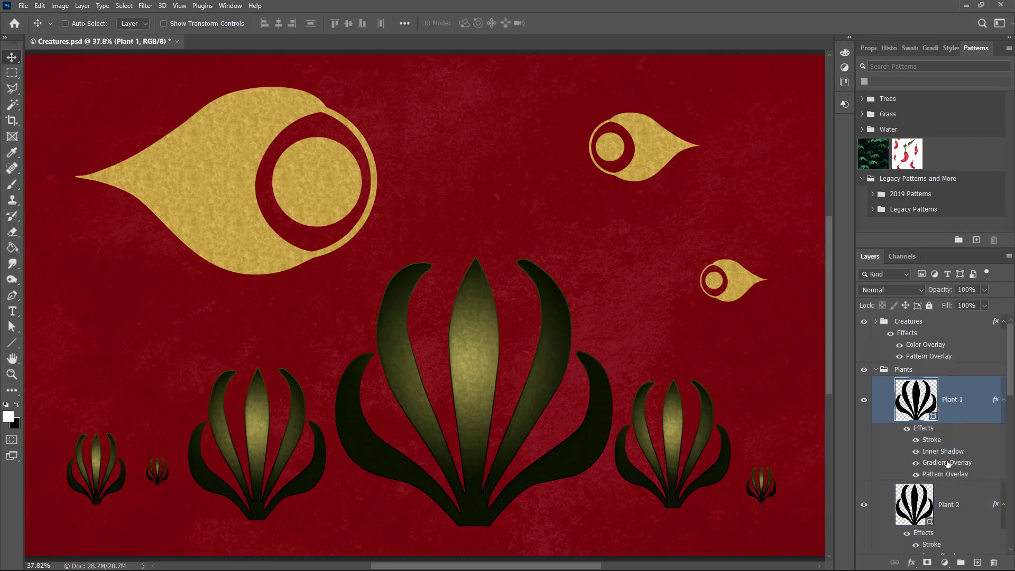
- Change Plant 1's Gradient Overlay to a Linear style with Reverse turned off
double_click(950, 463)
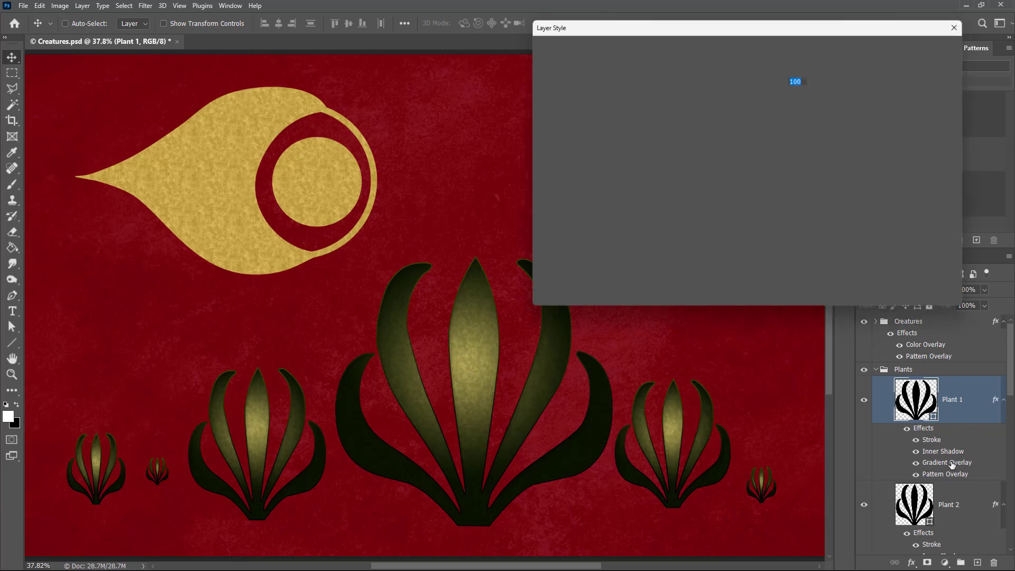
click(779, 111)
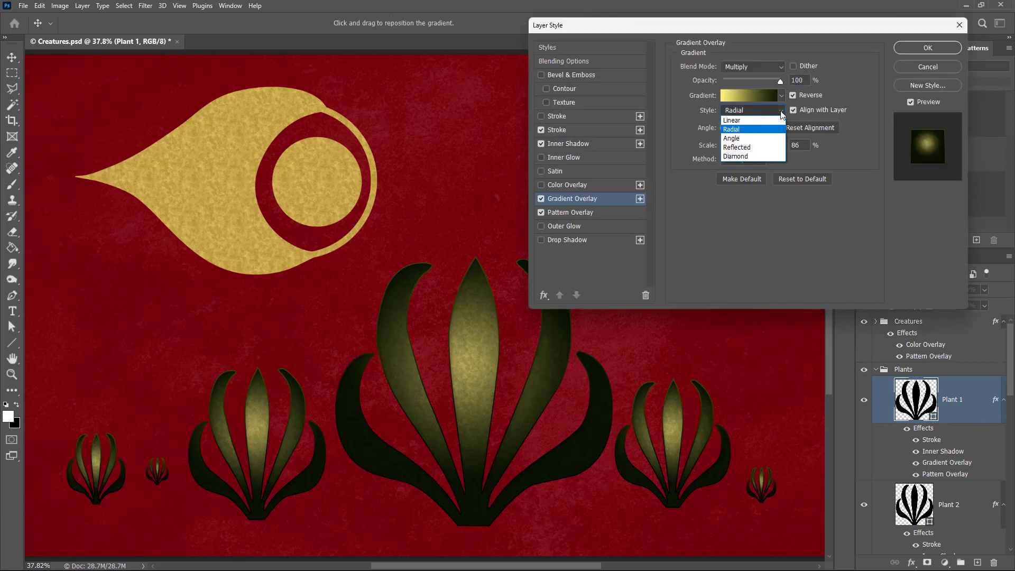
click(747, 122)
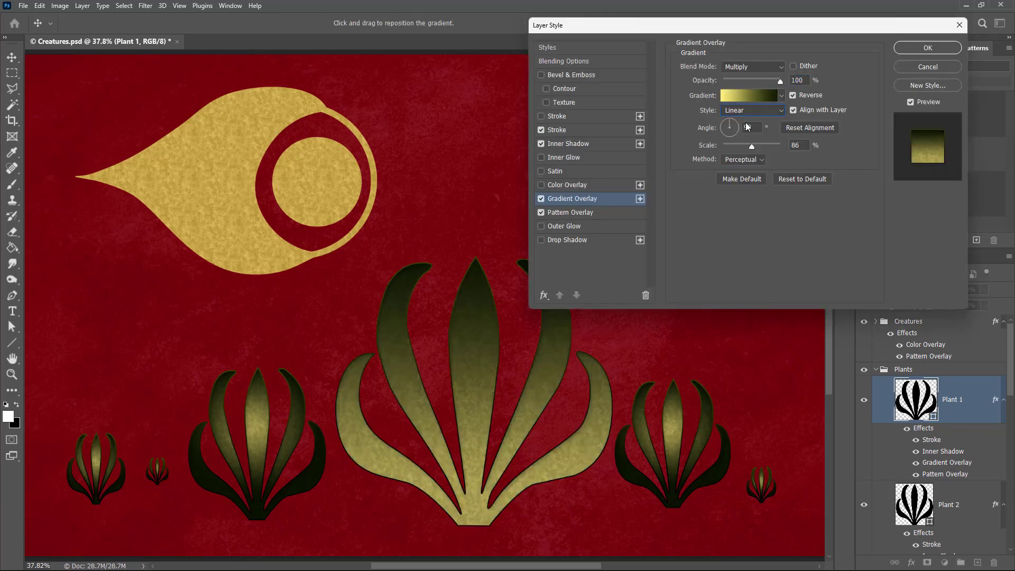
click(794, 96)
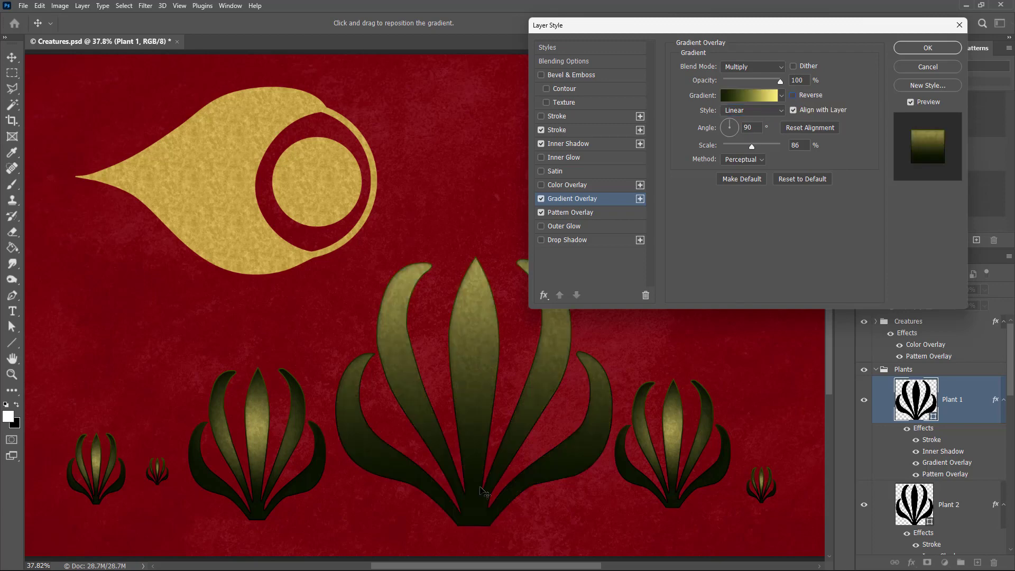
click(912, 50)
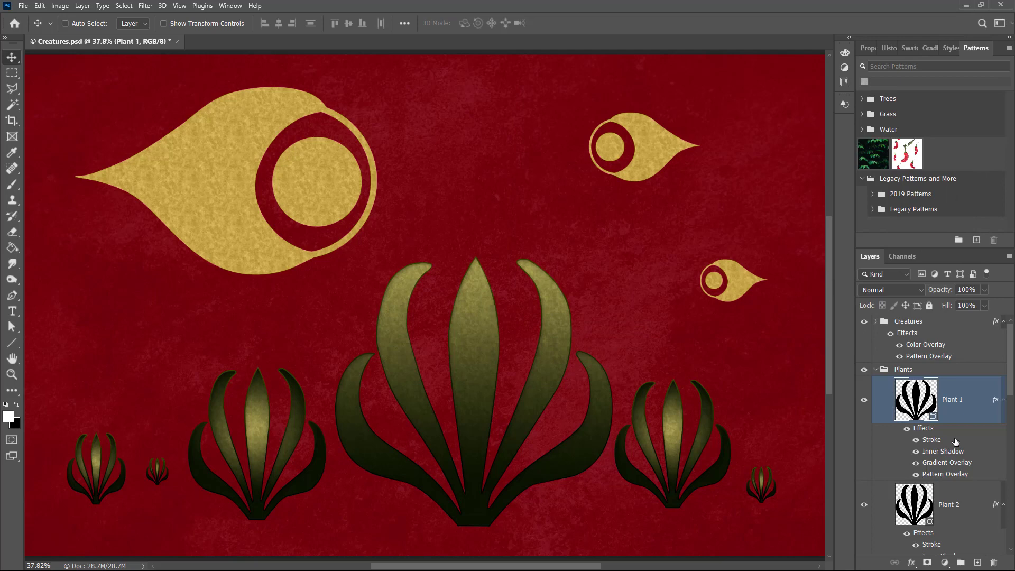
- Copy Plant 1's layer style and paste it onto Plants 2 through 6
right_click(977, 451)
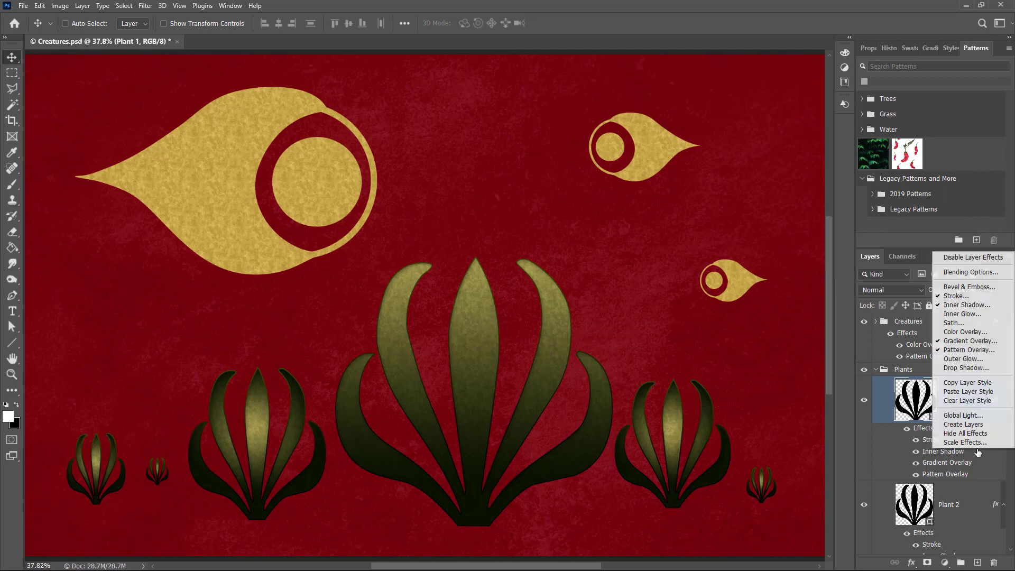
click(969, 383)
click(951, 496)
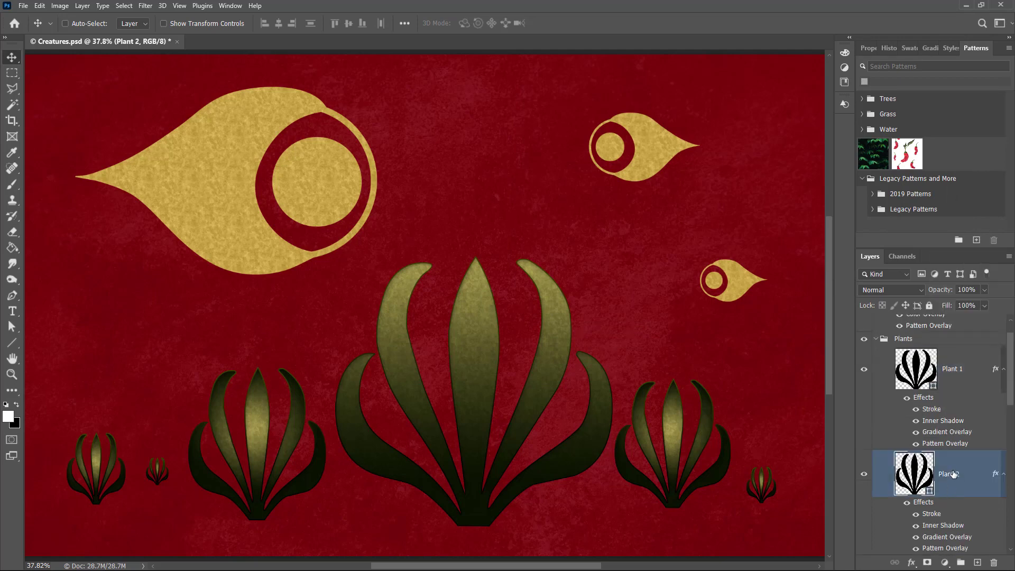
scroll(951, 475, down, 10)
shift+click(958, 431)
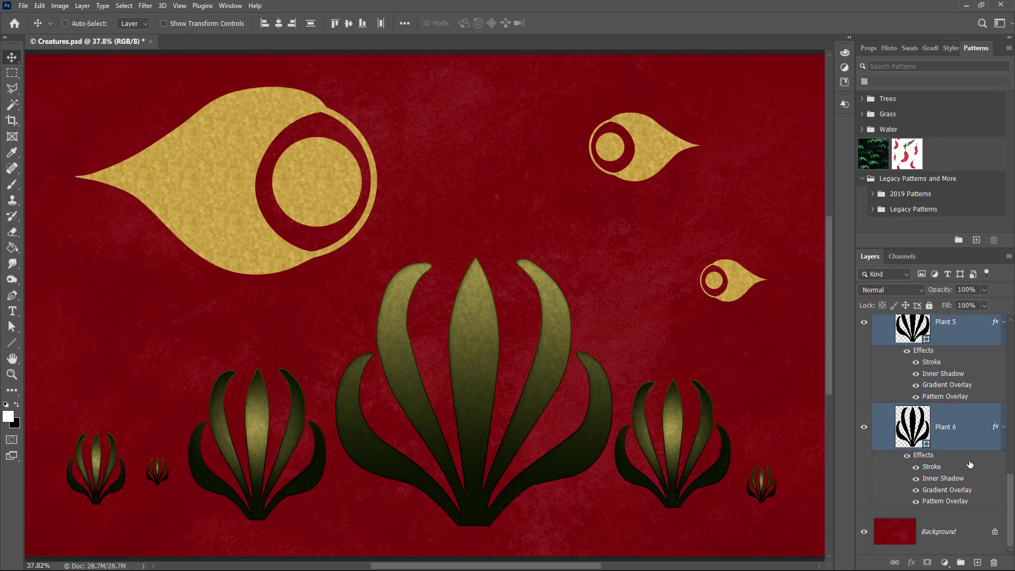
right_click(967, 464)
click(967, 404)
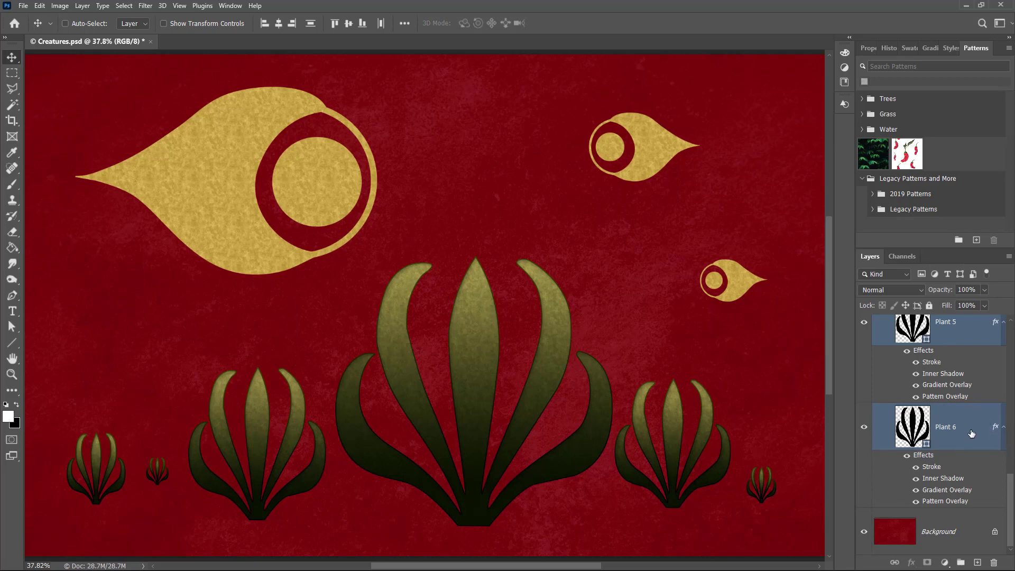
- Collapse the effects lists of the plant layers in the Layers panel
scroll(985, 420, up, 1)
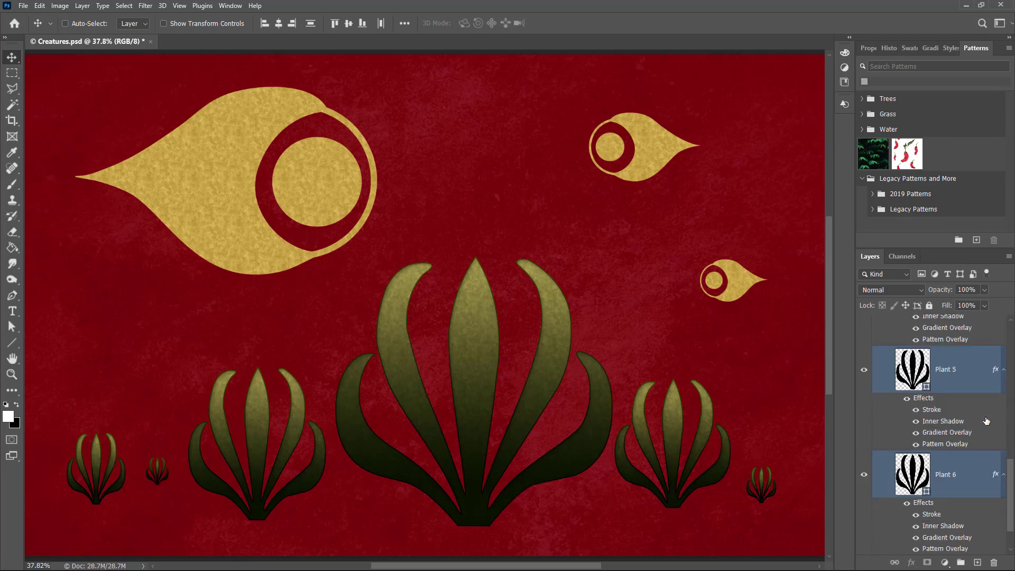
scroll(986, 420, up, 5)
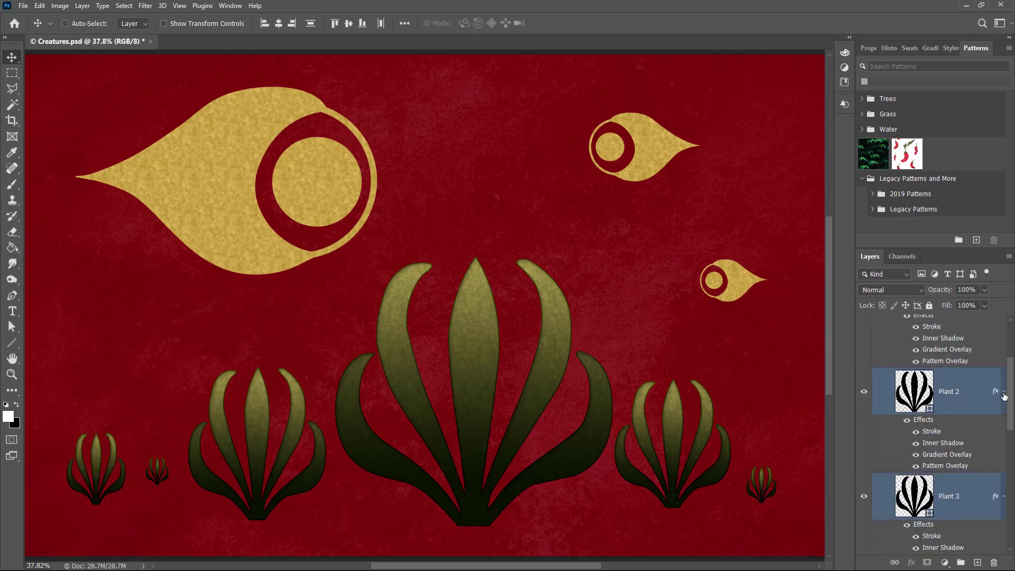
alt+click(1003, 392)
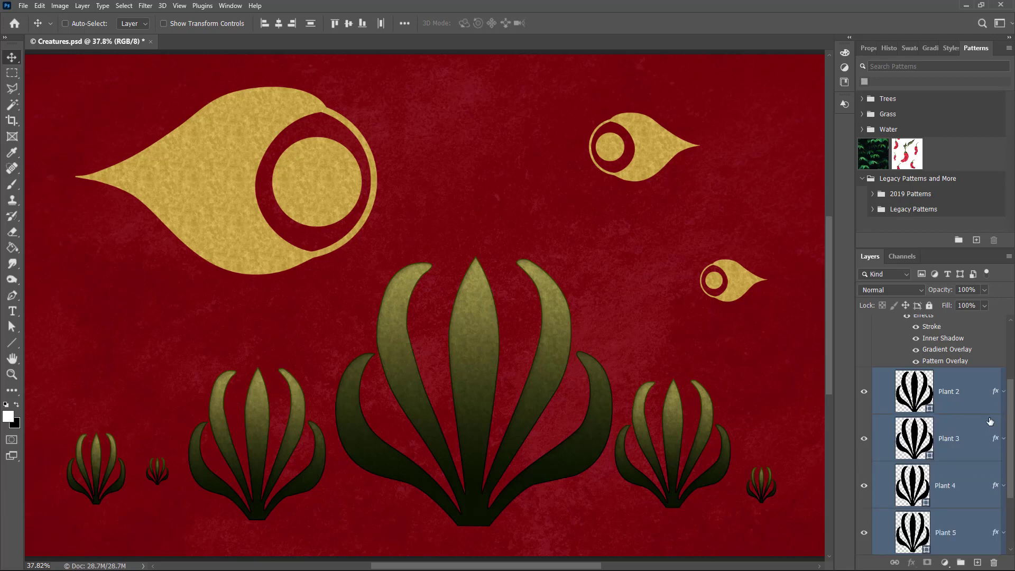
scroll(989, 425, down, 1)
scroll(989, 425, up, 1)
scroll(989, 425, up, 3)
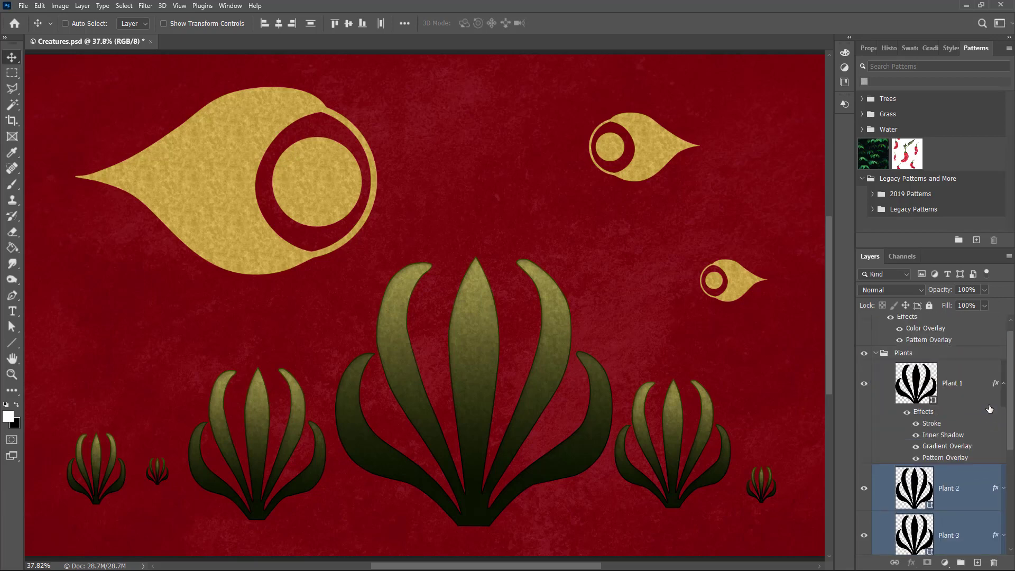
scroll(989, 425, down, 1)
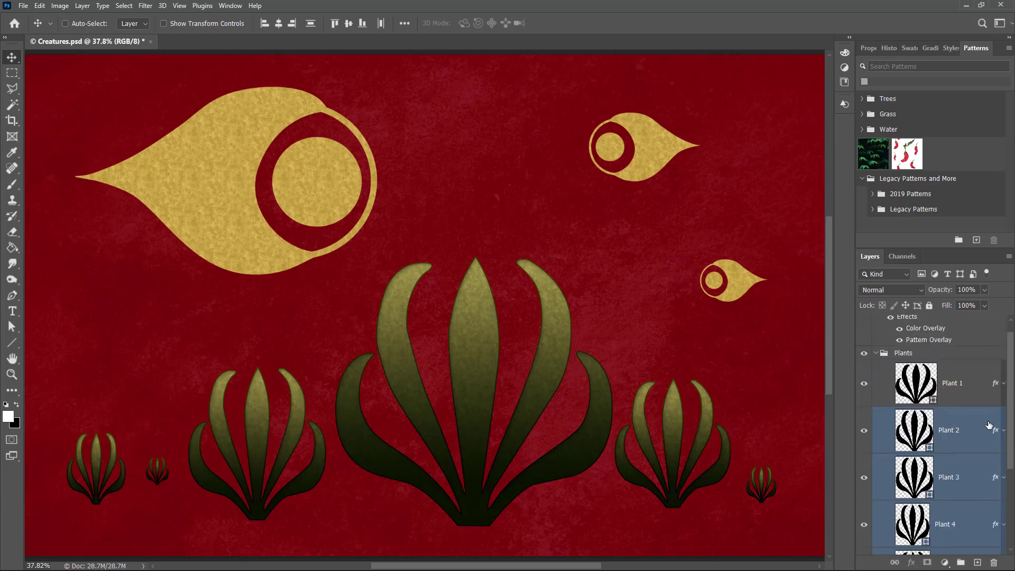
- Set Layers Panel Options to the largest thumbnail size with Entire Document contents
click(1008, 258)
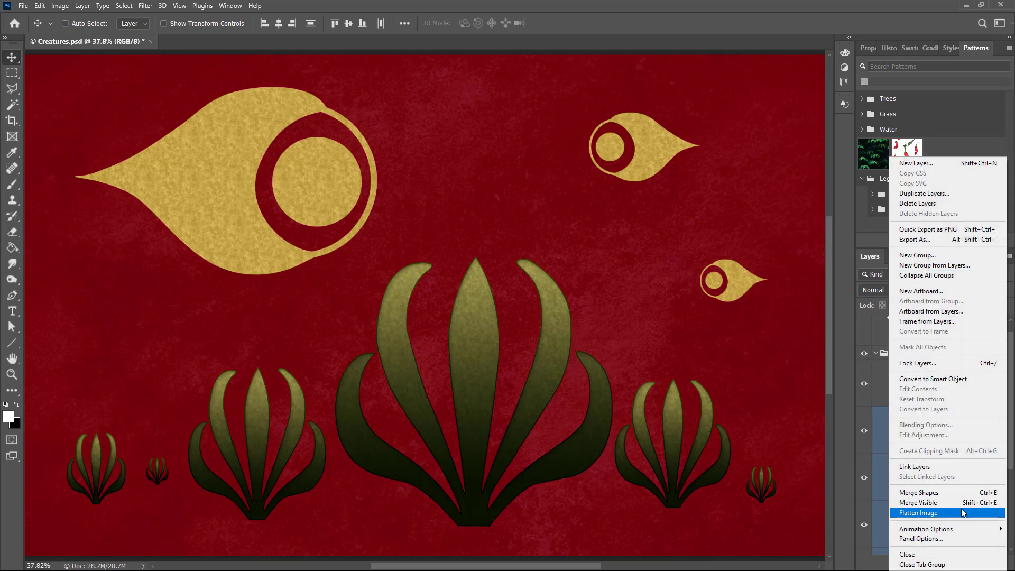
click(949, 539)
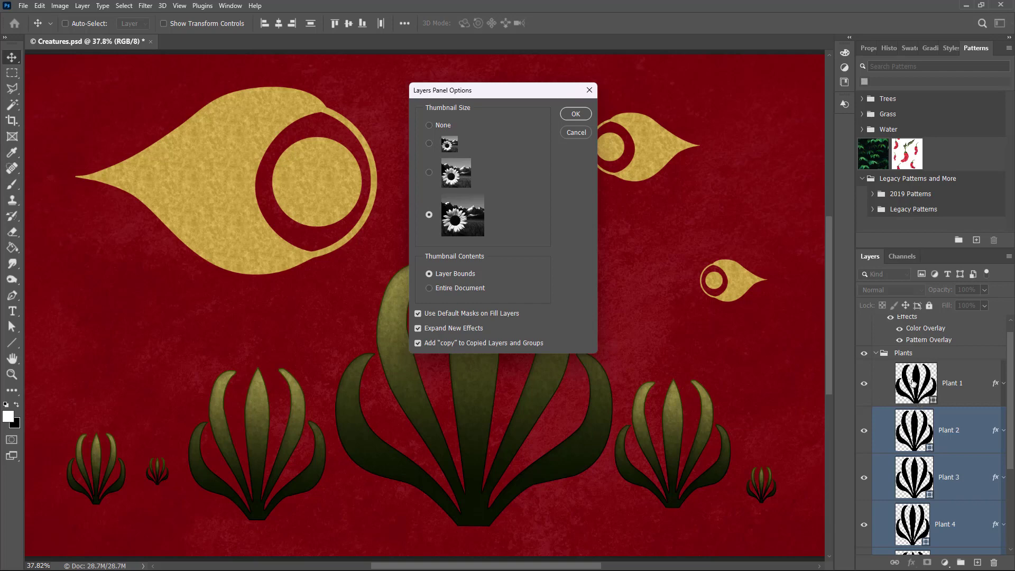
click(429, 173)
click(429, 143)
click(428, 214)
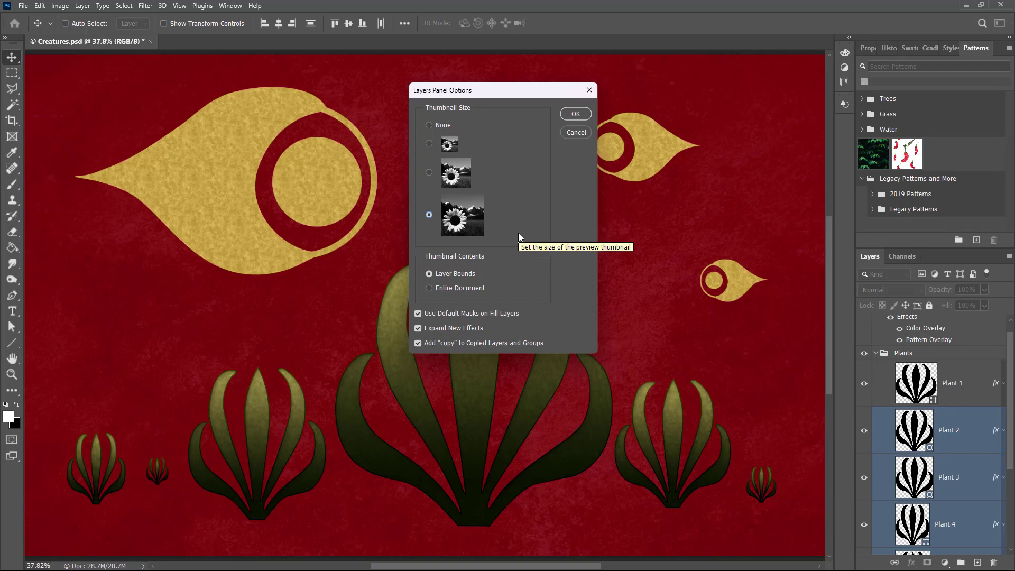
click(443, 288)
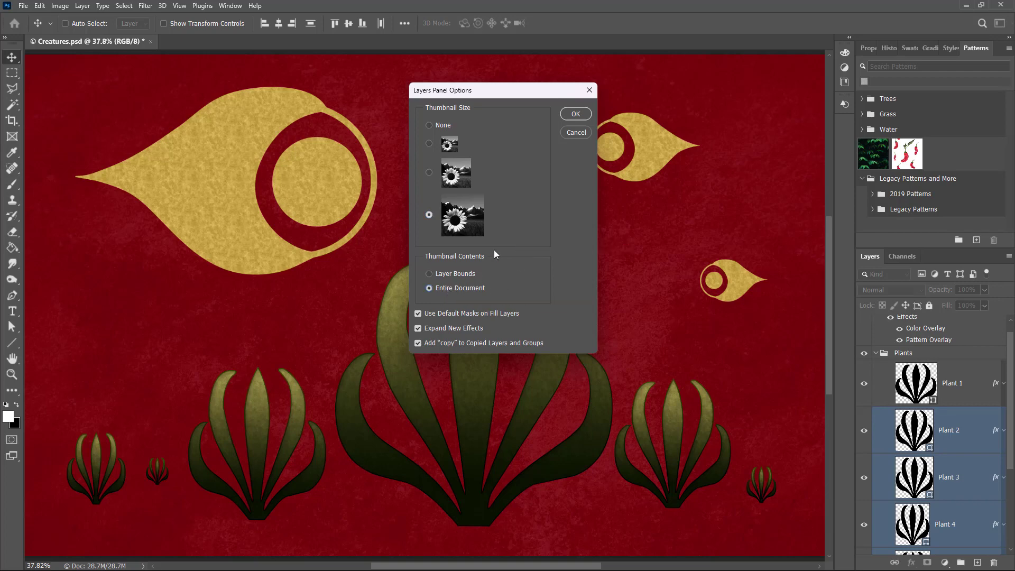
click(570, 117)
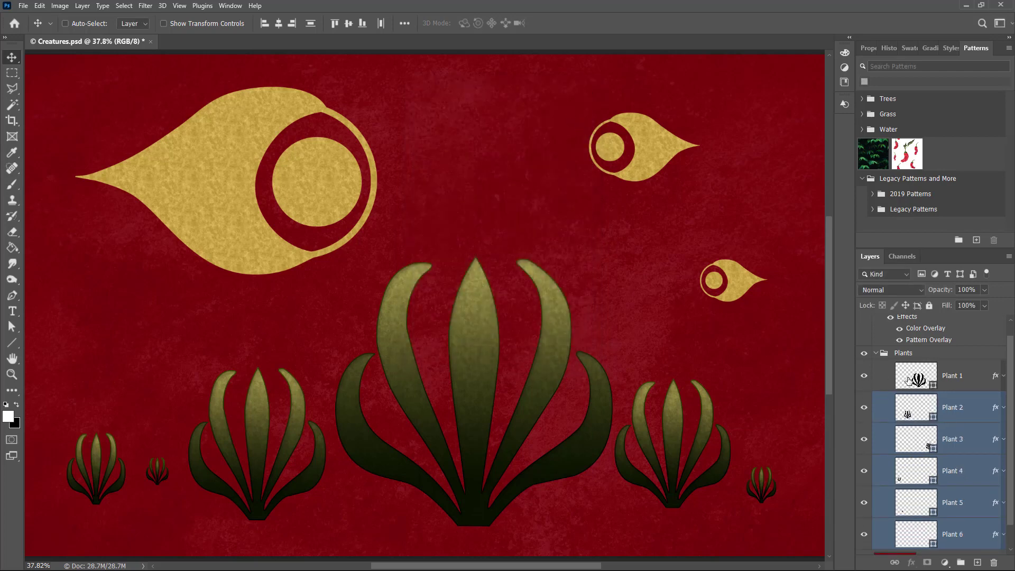
- Select Plant 1, then Plant 2, and expand the Creatures group to show Creature 1–3
scroll(908, 409, down, 1)
scroll(912, 417, up, 2)
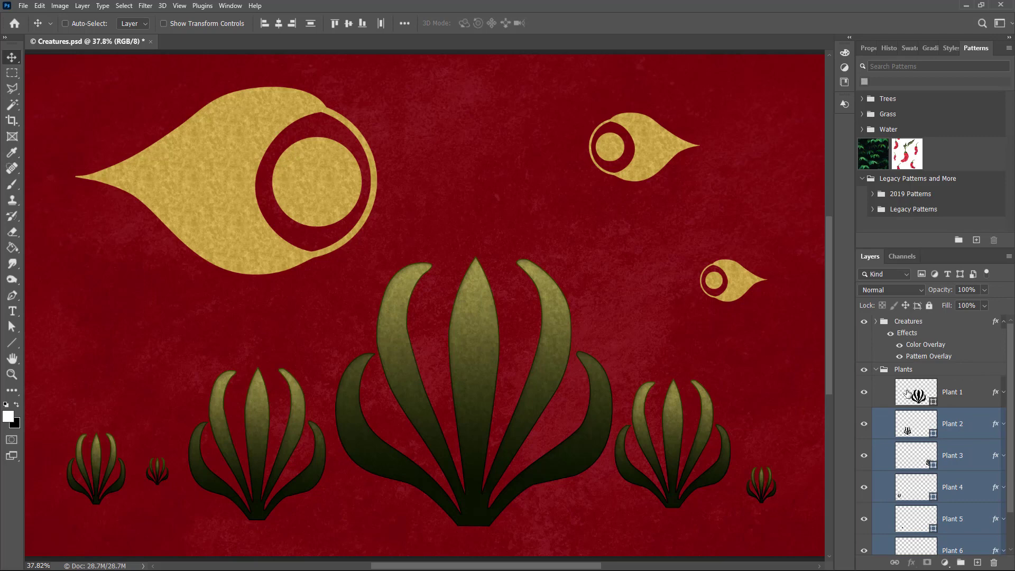
click(912, 397)
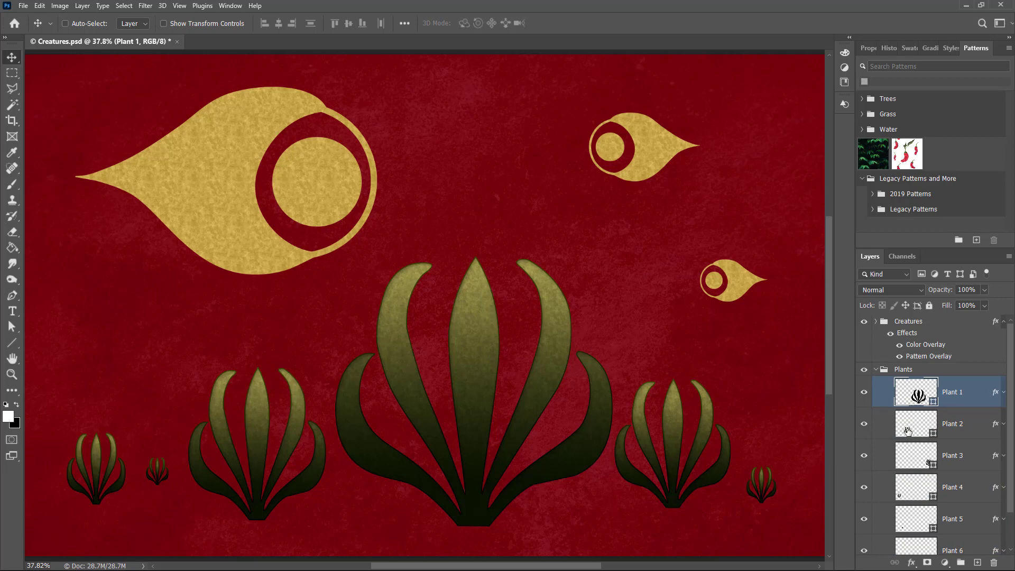
click(908, 441)
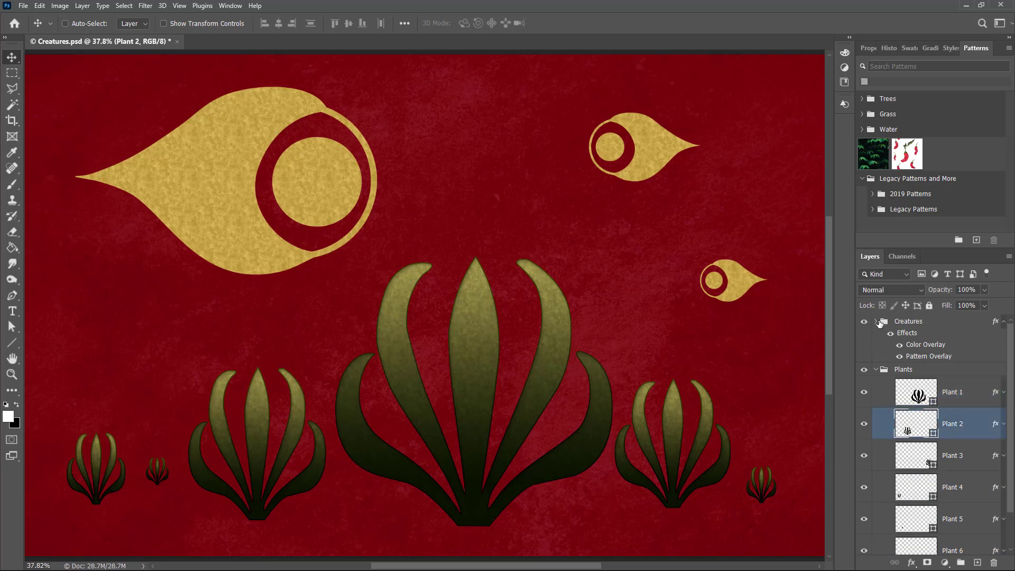
click(876, 322)
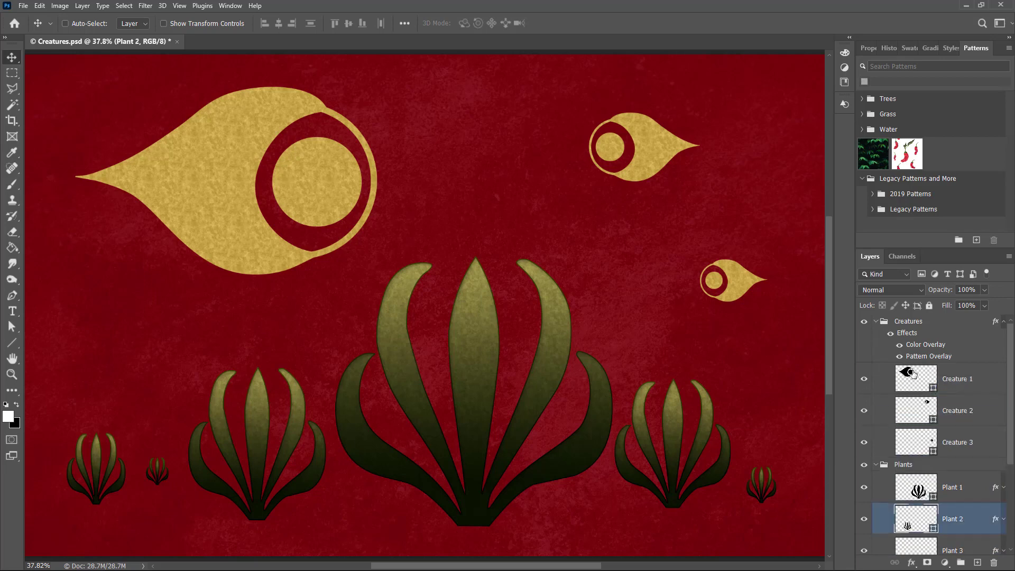
- Reopen the Layers Panel Options dialog from the Layers panel menu
scroll(922, 402, down, 2)
scroll(918, 396, down, 3)
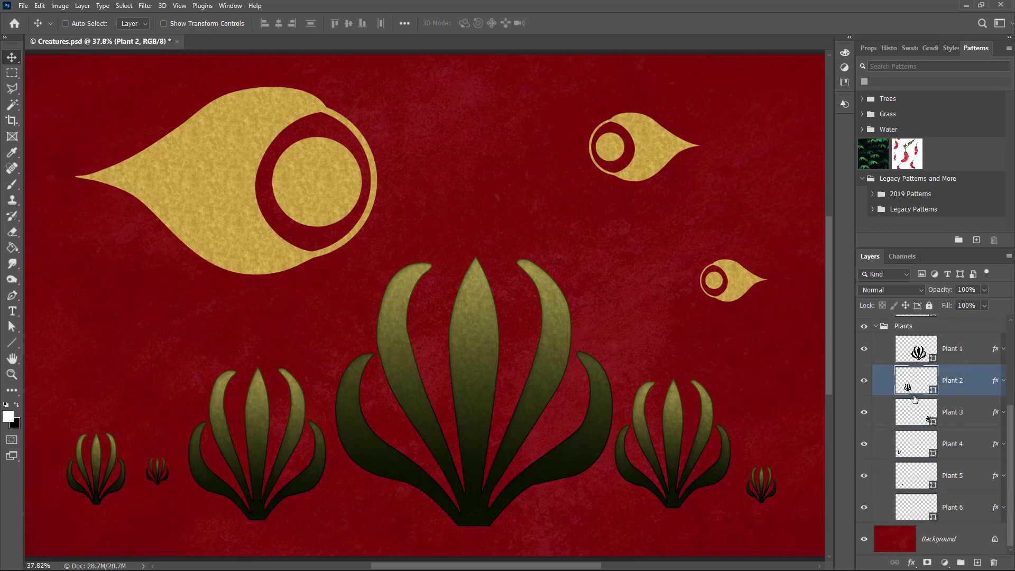
click(1008, 256)
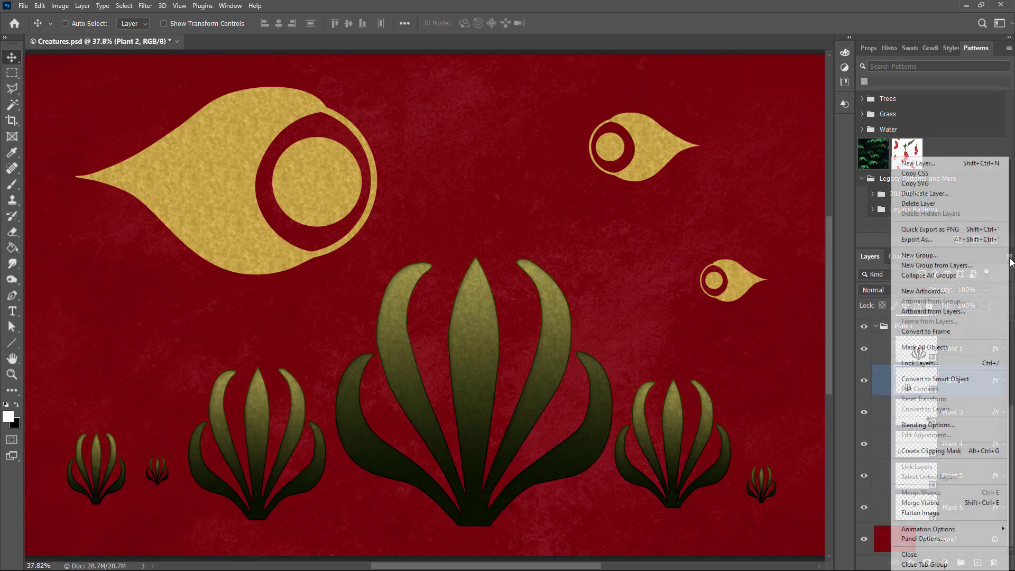
click(933, 538)
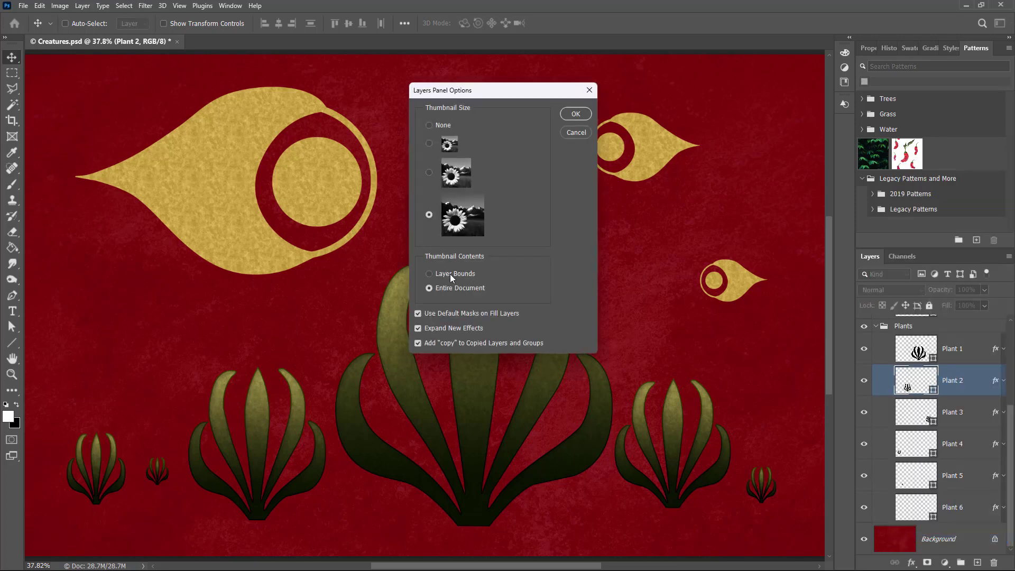